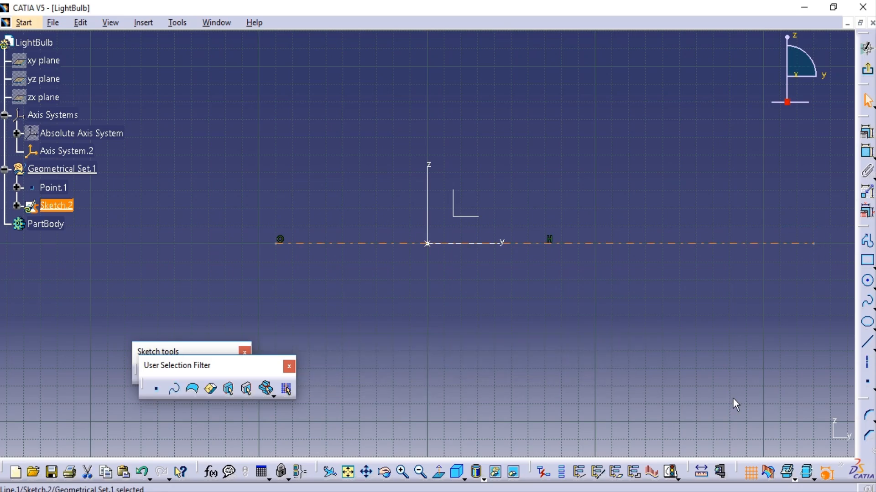
# Delete the parallelism constraint that keeps the sketch's axis line horizontal.
pyautogui.click(496, 315)
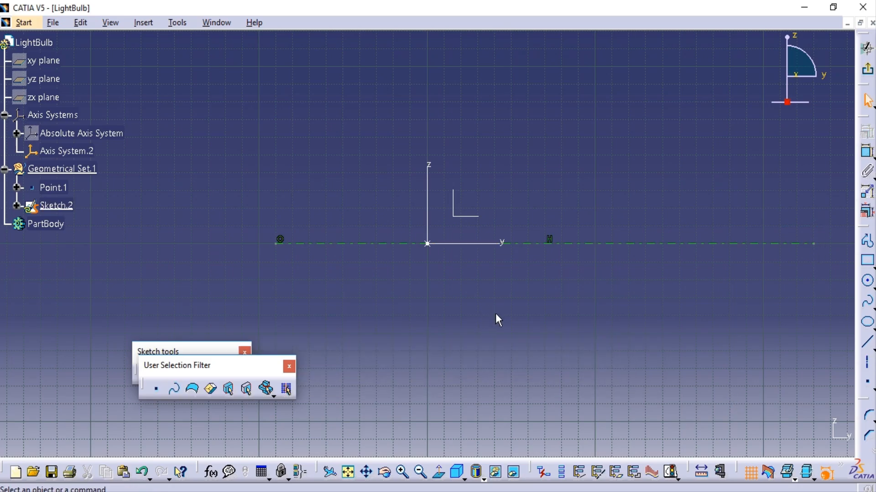
pyautogui.click(18, 205)
pyautogui.click(29, 260)
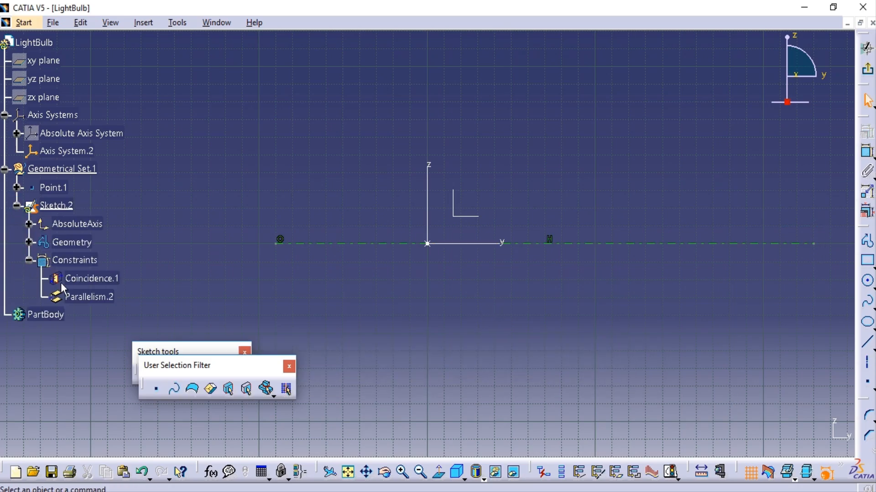
pyautogui.rightClick(93, 296)
pyautogui.click(175, 259)
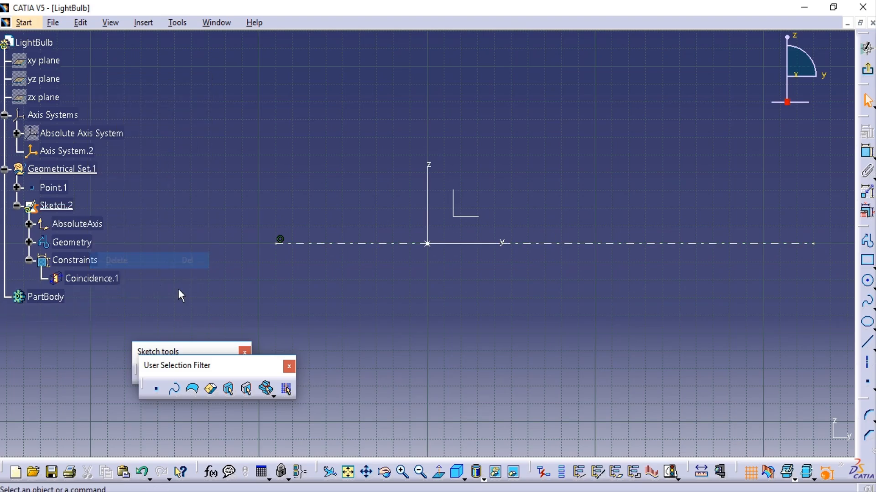
# Try a length dimension on the axis line and delete that dimension.
pyautogui.click(867, 153)
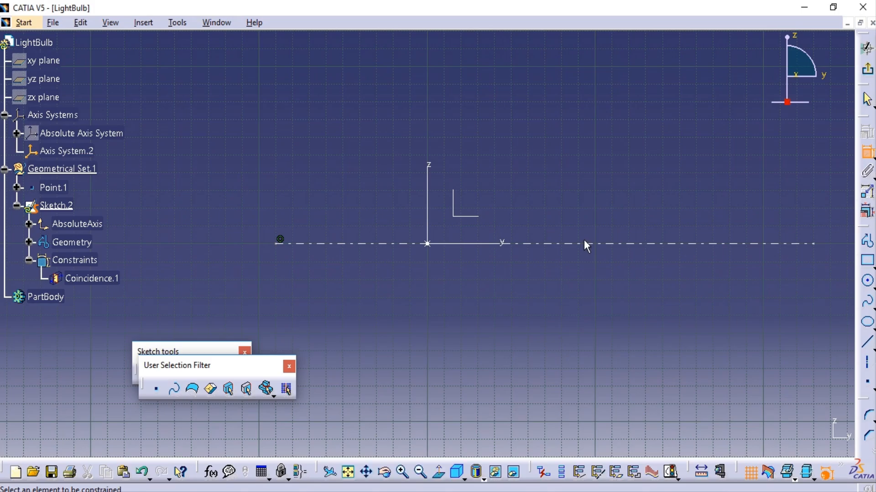
pyautogui.click(583, 242)
pyautogui.click(509, 246)
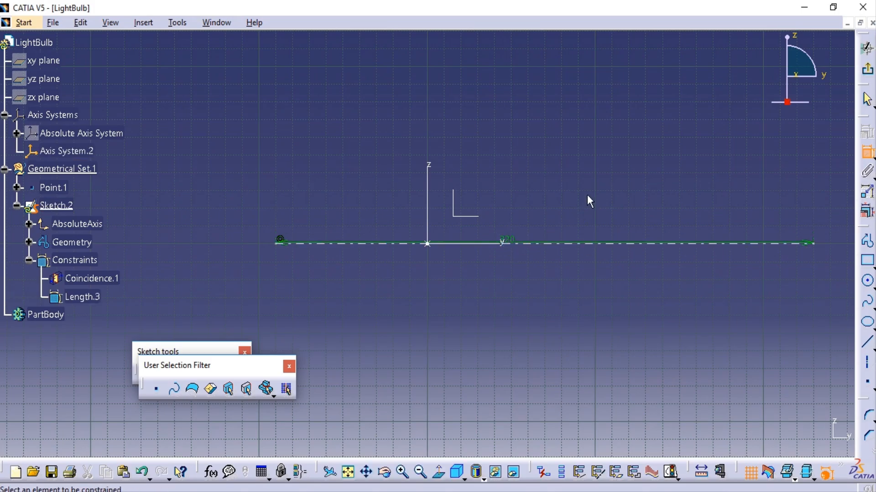
pyautogui.click(512, 242)
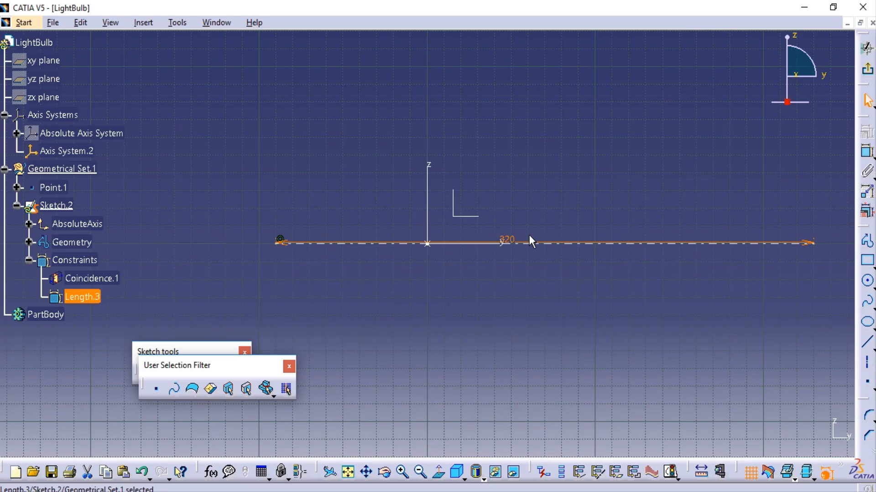
pyautogui.press('Delete')
# Constrain the axis line to be coincident with the Y axis of Axis System.2.
pyautogui.click(866, 145)
pyautogui.click(582, 243)
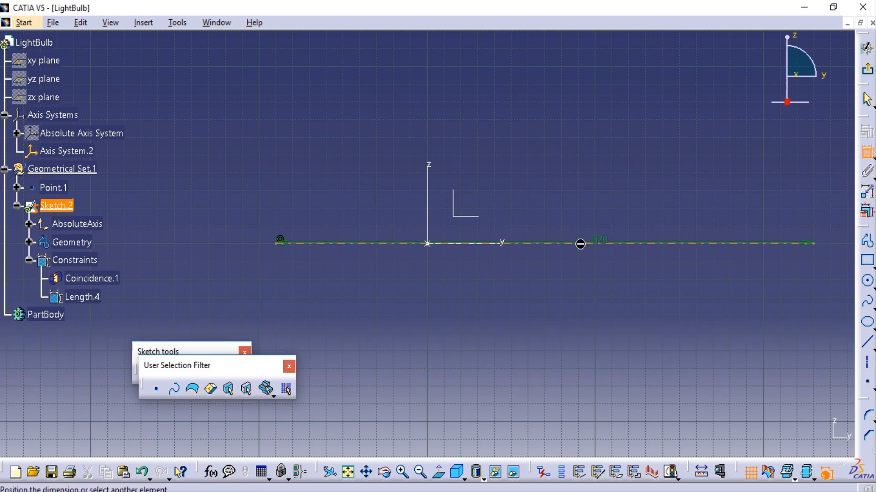
pyautogui.click(507, 243)
pyautogui.rightClick(491, 307)
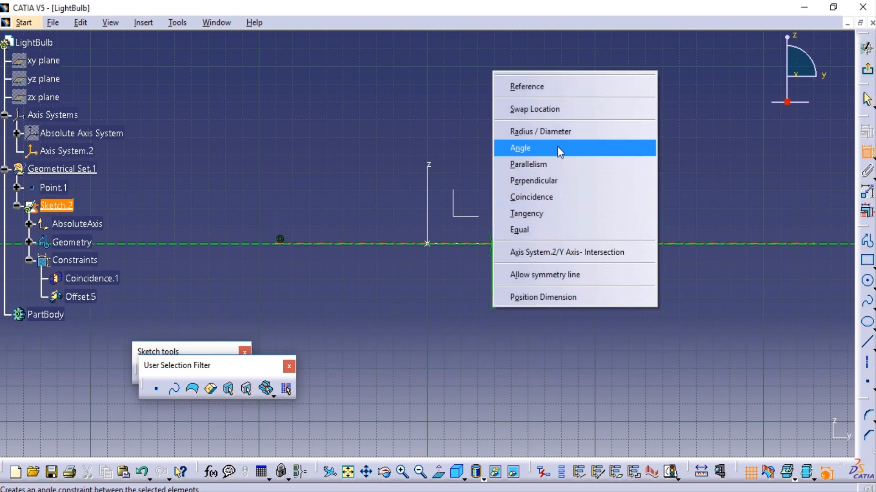
pyautogui.click(555, 198)
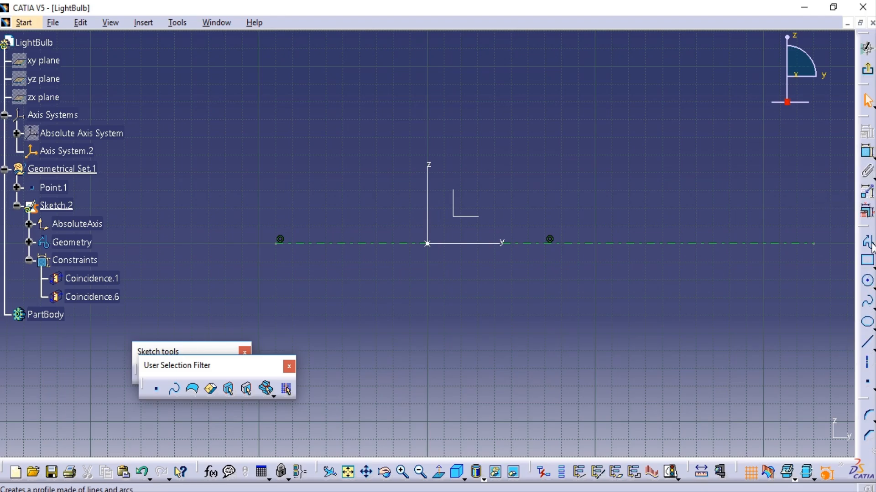
# Draw a vertical line 13 mm long upward from the sketch origin.
pyautogui.click(867, 342)
pyautogui.click(427, 244)
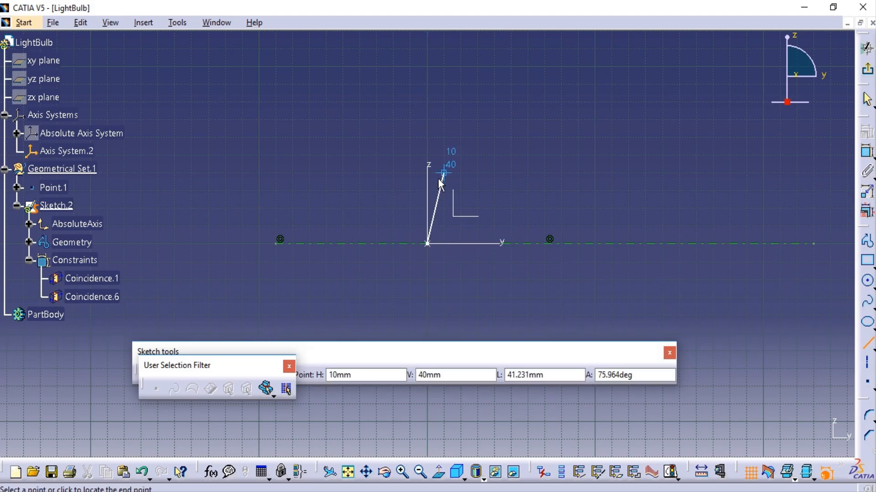
pyautogui.press('Tab')
pyautogui.write('13')
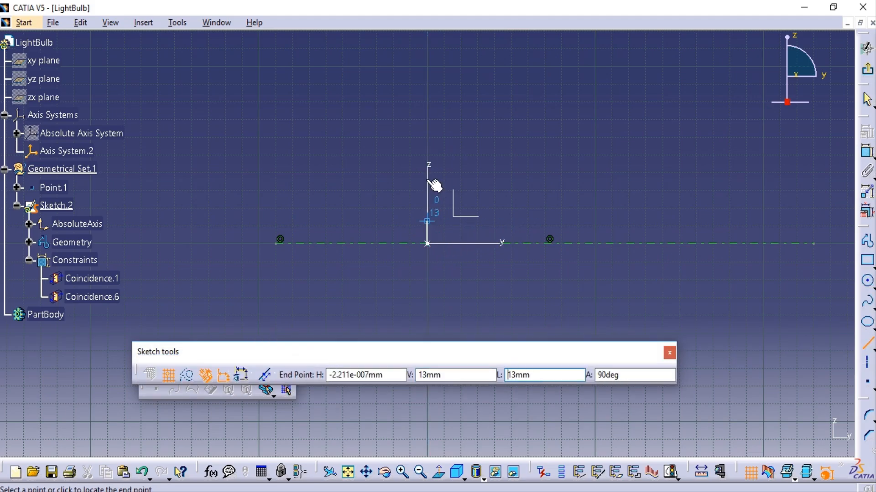
pyautogui.press('Return')
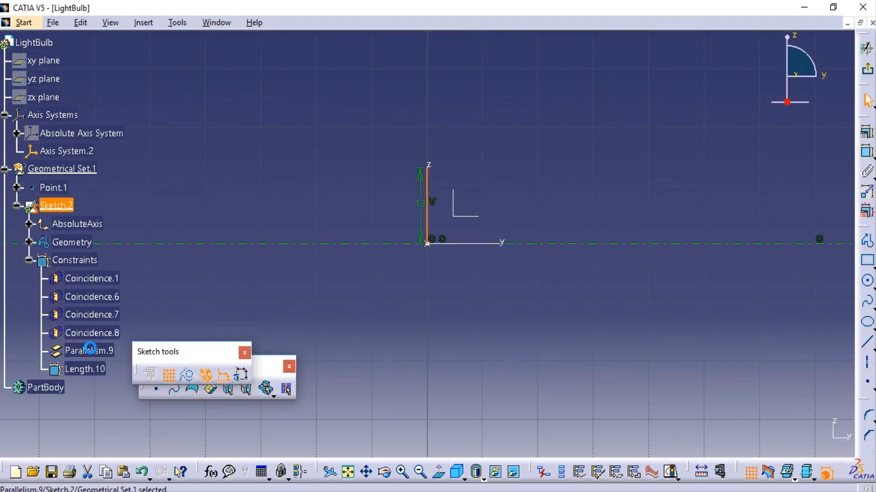
# Try deleting the vertical line's parallelism constraint, and undo the deletion.
pyautogui.rightClick(97, 352)
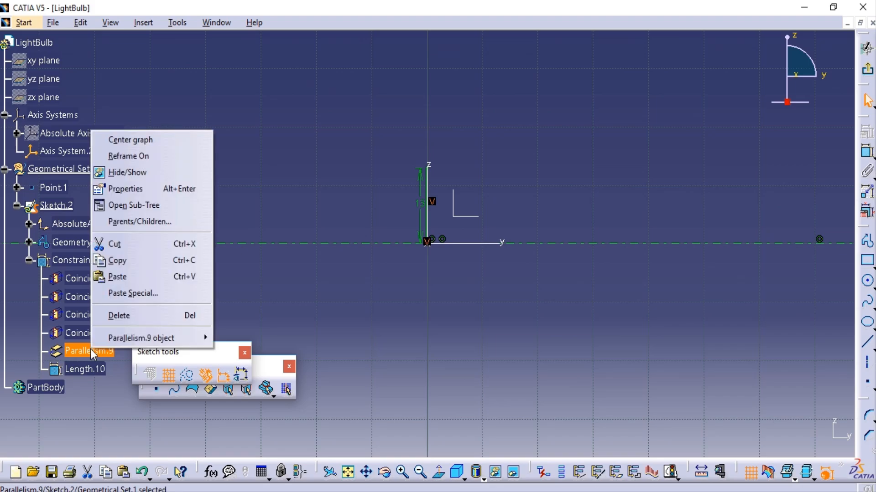
pyautogui.click(120, 315)
pyautogui.hotkey('ctrl', 'z')
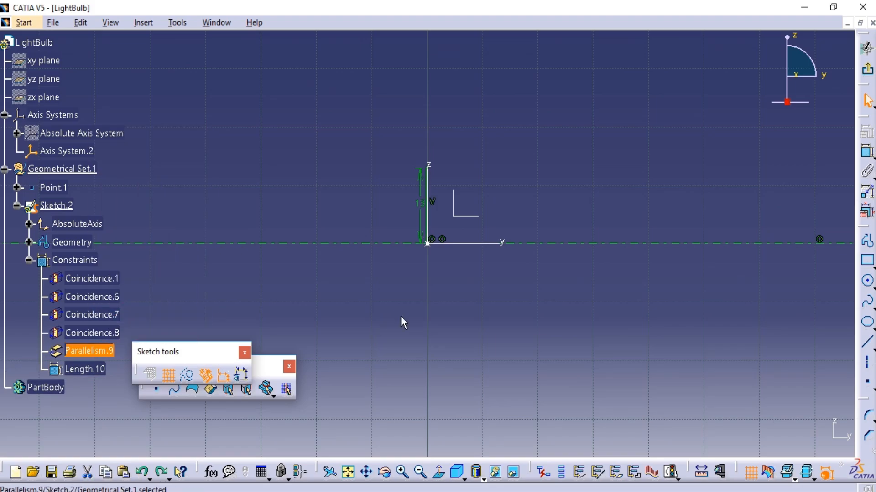
pyautogui.click(401, 317)
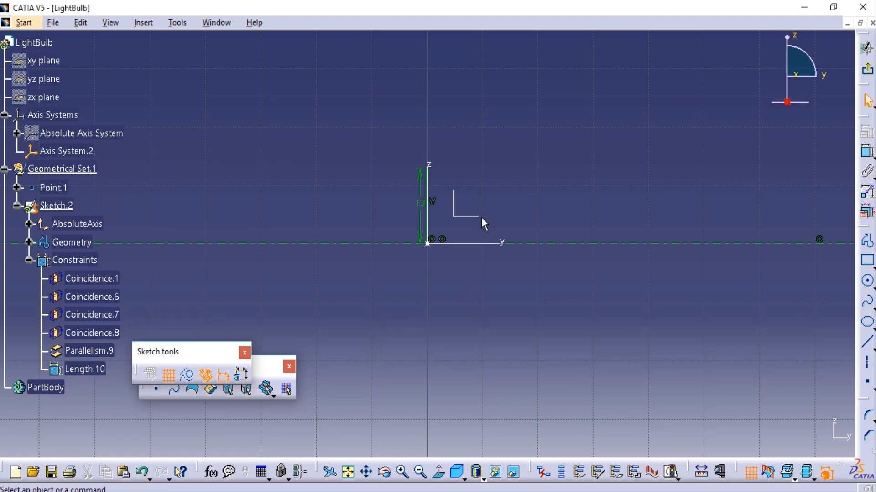
# Draw a horizontal line 20 mm long from the upper end of the 13 mm vertical line, away from the Z axis.
pyautogui.click(867, 342)
pyautogui.click(431, 176)
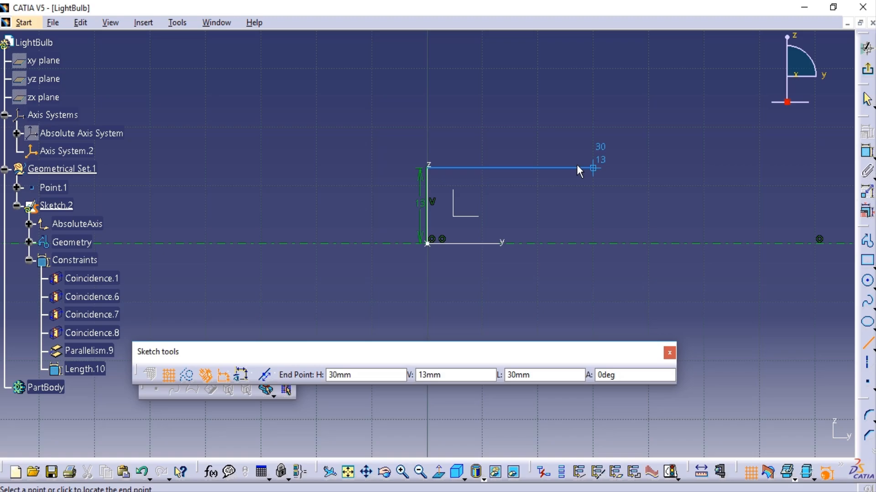
pyautogui.press('Tab')
pyautogui.write('20')
pyautogui.press('Return')
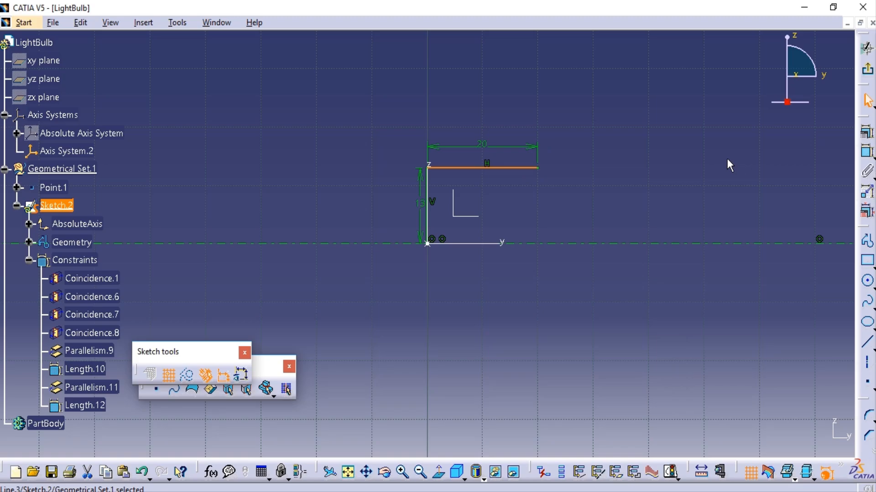
pyautogui.click(702, 144)
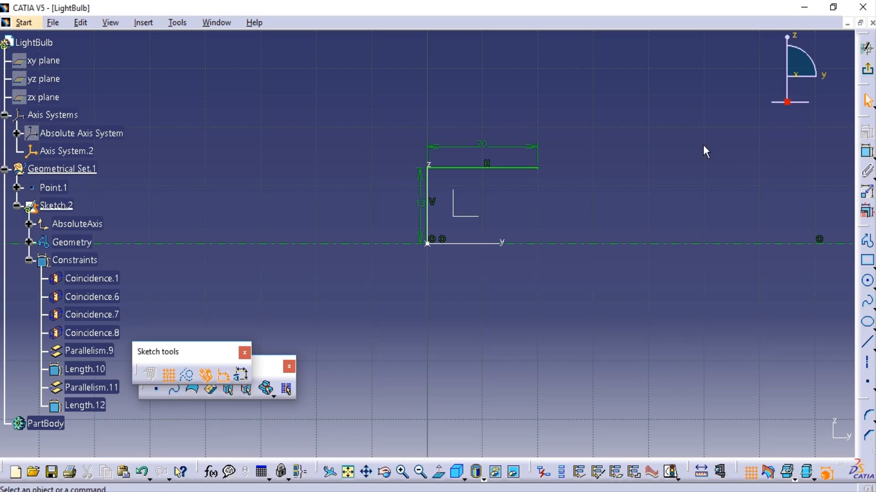
# Draw a vertical line 4 mm long upward from the free end of the 20 mm horizontal line.
pyautogui.click(867, 342)
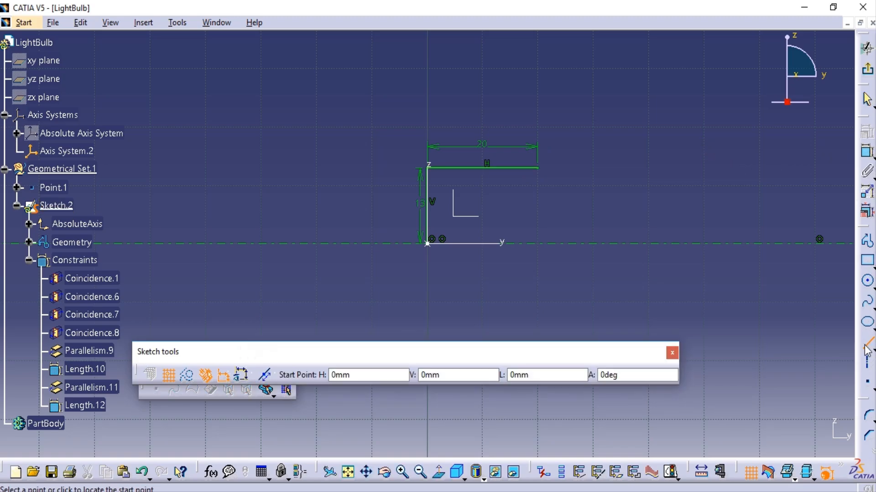
pyautogui.click(538, 168)
pyautogui.press('Tab')
pyautogui.press('Tab')
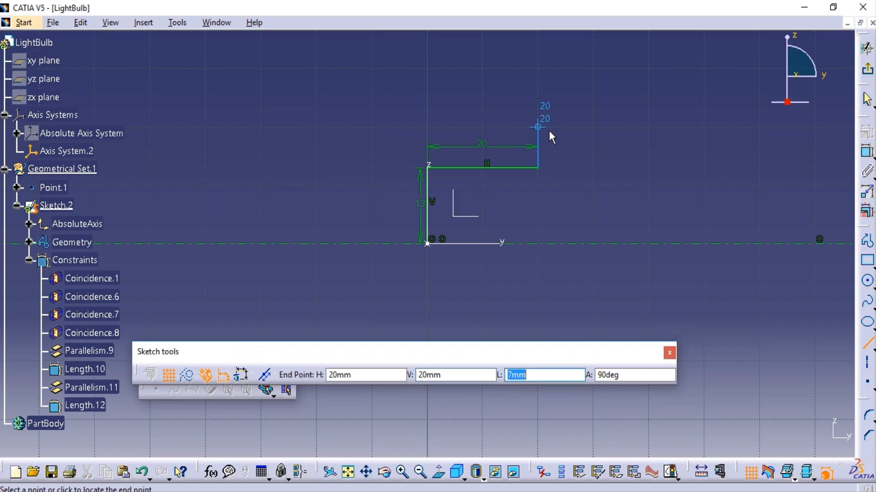
pyautogui.write('4')
pyautogui.press('Return')
pyautogui.click(542, 135)
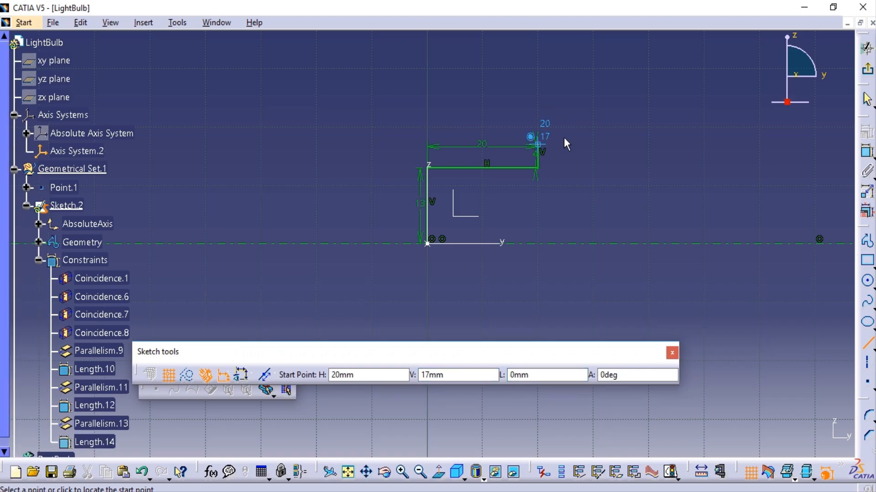
# Draw a horizontal line 30 mm long from the upper end of the 4 mm step, continuing away from the Z axis.
pyautogui.click(546, 145)
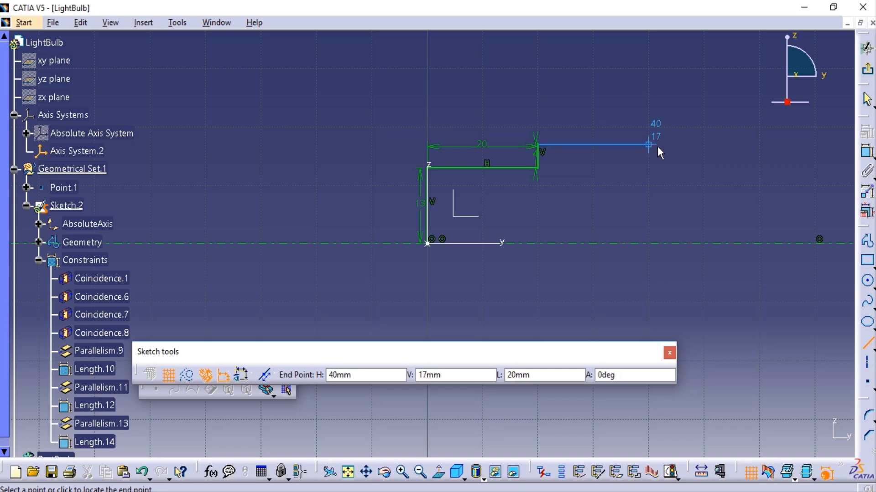
pyautogui.press('Tab')
pyautogui.press('Tab')
pyautogui.write('30')
pyautogui.press('Return')
pyautogui.click(695, 136)
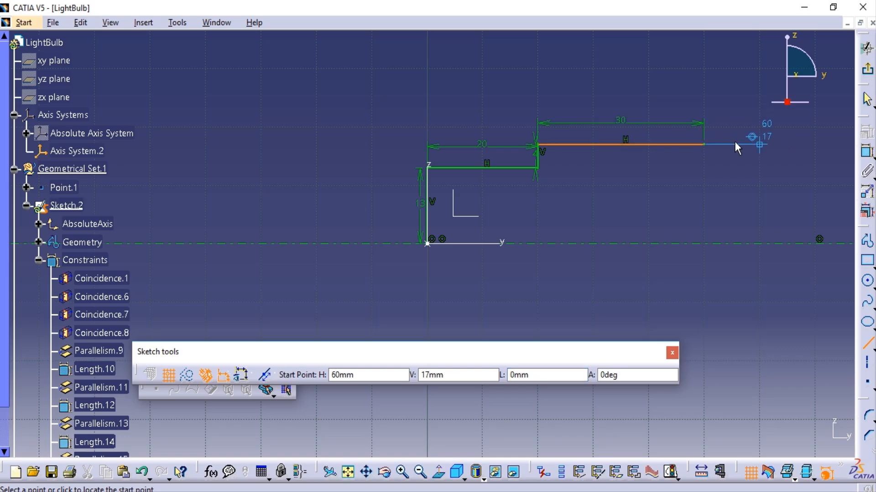
pyautogui.press('Escape')
# Place a point above and beyond the stepped profile, about 70 mm from the Z axis, and constrain its height above the Y axis to 70 mm.
pyautogui.moveTo(677, 186); pyautogui.dragTo(666, 244, button='middle')
pyautogui.moveTo(740, 151)
pyautogui.mouseDown(button='middle')
pyautogui.moveTo(665, 203)
pyautogui.moveTo(667, 155)
pyautogui.mouseUp(button='middle')
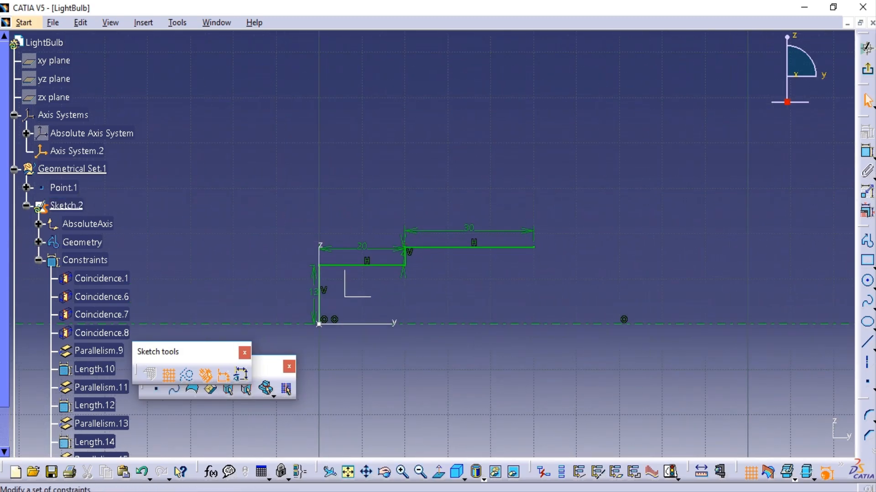
pyautogui.click(868, 382)
pyautogui.click(627, 135)
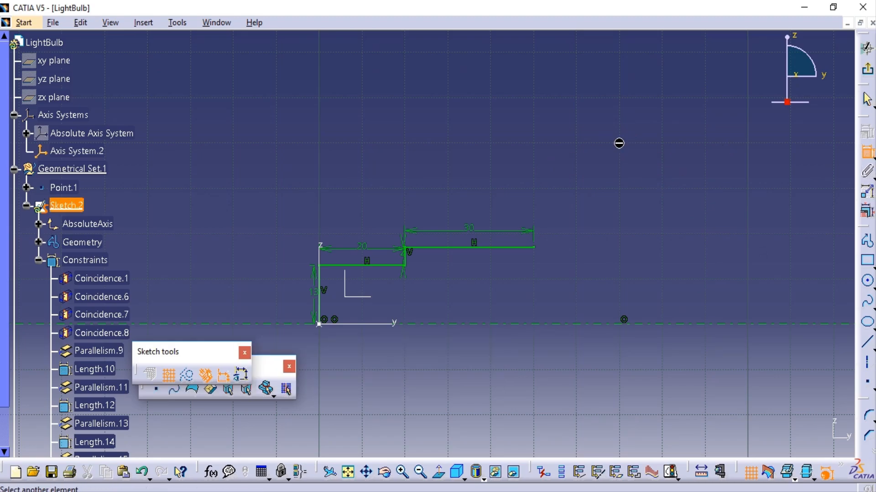
pyautogui.click(367, 324)
pyautogui.click(600, 217)
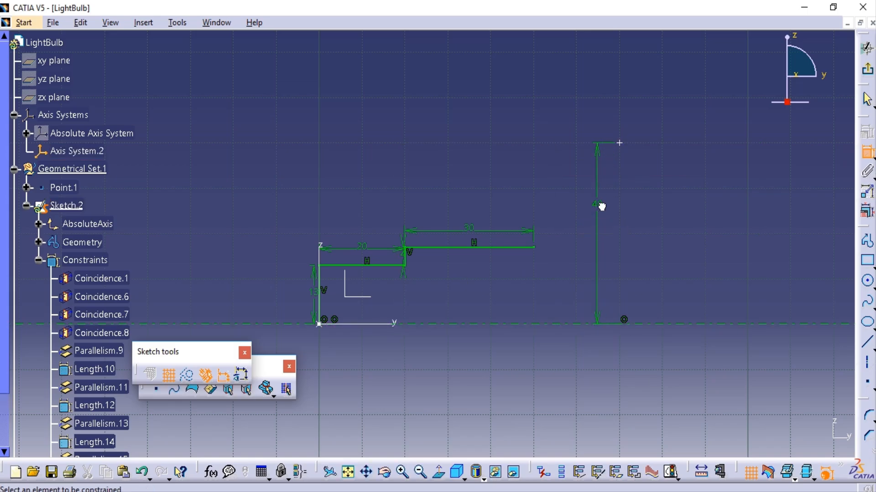
pyautogui.doubleClick(600, 206)
pyautogui.write('70mm')
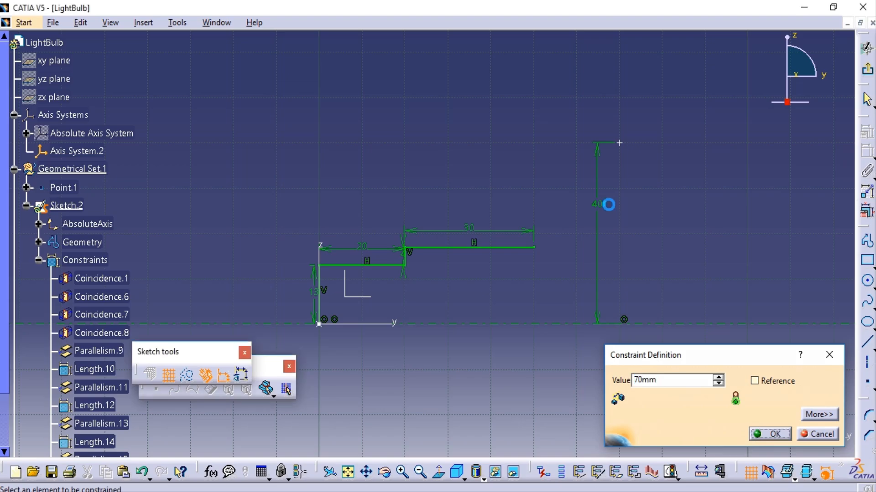
pyautogui.press('Return')
# Dimension the point's horizontal distance from the Z axis and set it to 50 mm.
pyautogui.moveTo(628, 199)
pyautogui.mouseDown(button='middle')
pyautogui.moveTo(674, 238)
pyautogui.moveTo(595, 197)
pyautogui.mouseUp(button='middle')
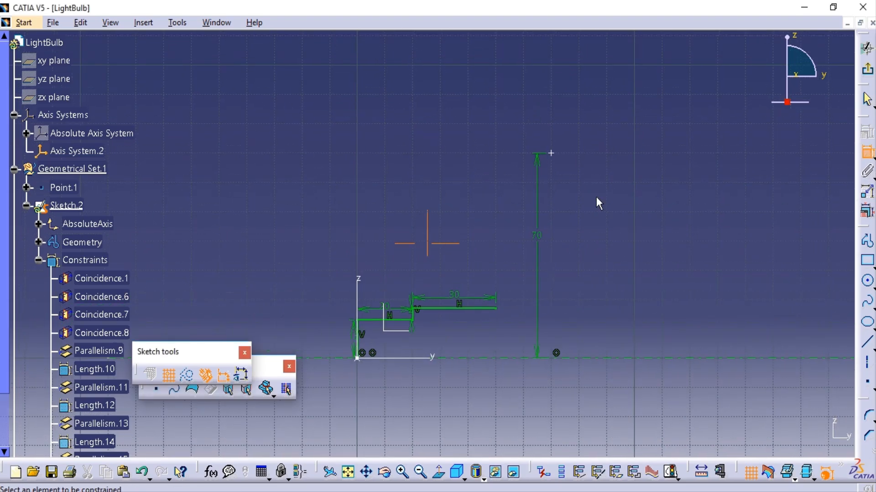
pyautogui.click(551, 153)
pyautogui.click(358, 291)
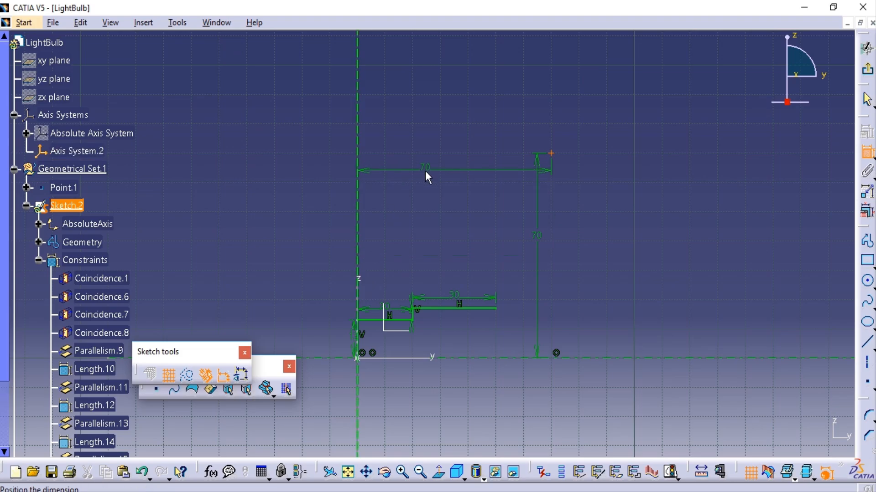
pyautogui.click(425, 171)
pyautogui.doubleClick(429, 172)
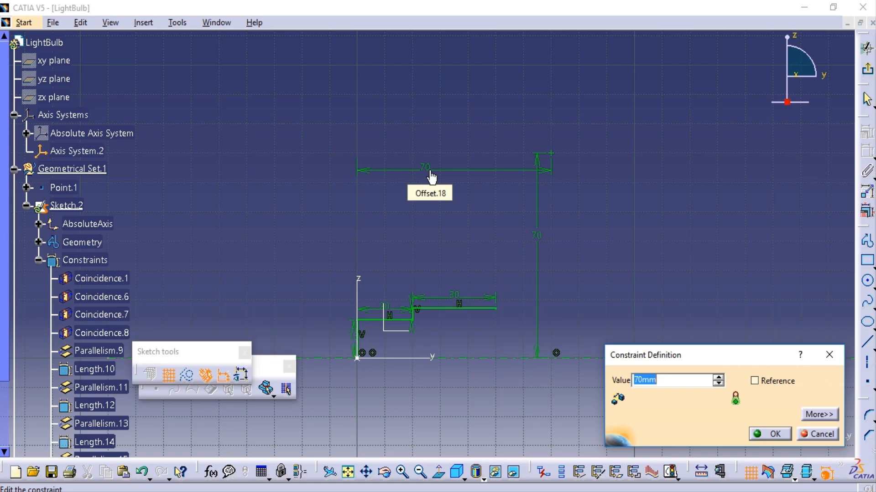
pyautogui.write('50')
pyautogui.press('Return')
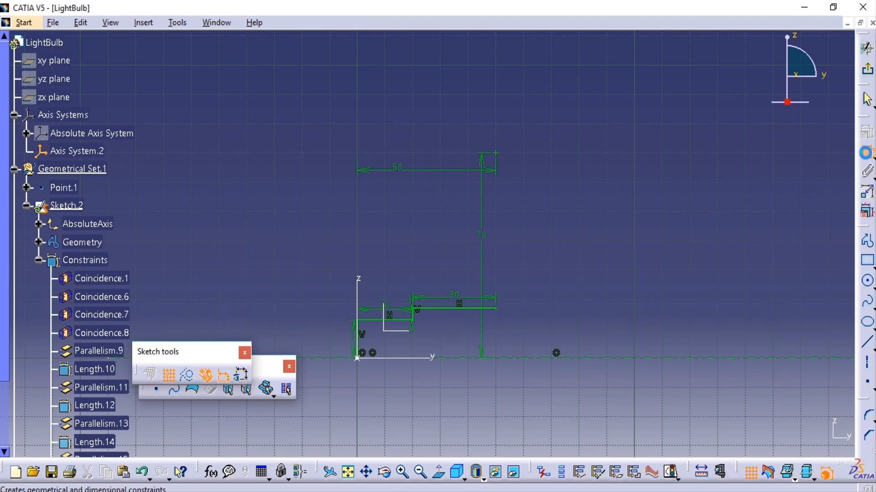
# Draw a circle with a radius of 53 mm centred on the constrained point.
pyautogui.click(866, 151)
pyautogui.click(867, 280)
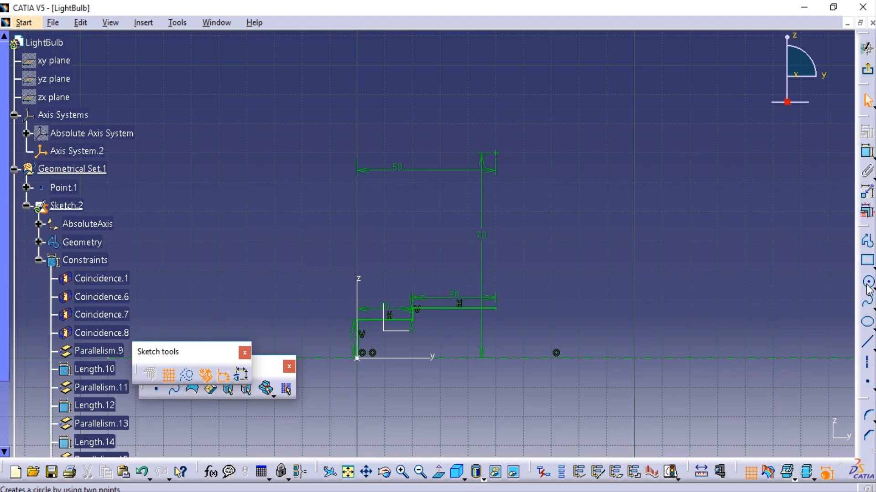
pyautogui.click(496, 153)
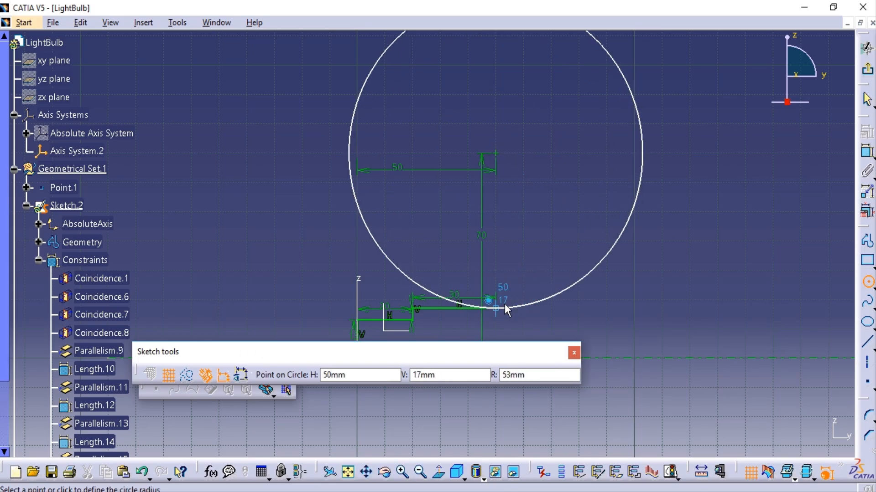
pyautogui.press('Tab')
pyautogui.press('Tab')
pyautogui.press('Tab')
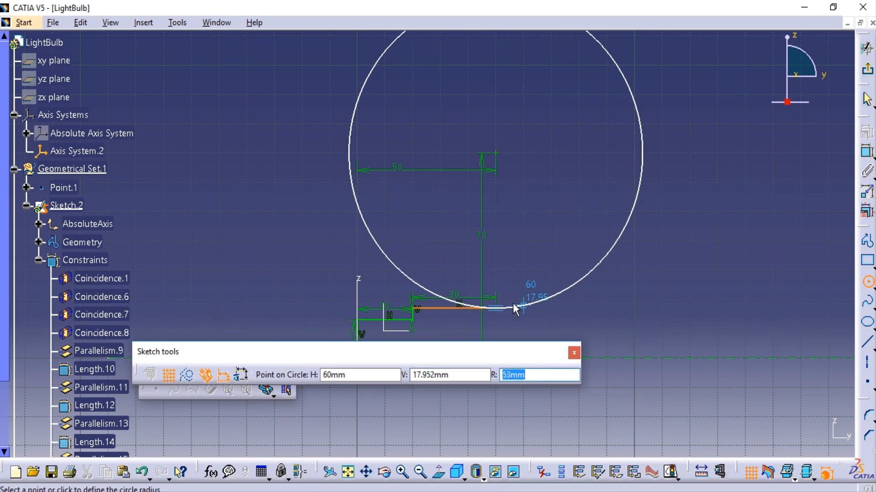
pyautogui.write('53')
pyautogui.press('Return')
pyautogui.moveTo(633, 227)
pyautogui.mouseDown(button='middle')
pyautogui.moveTo(442, 228)
pyautogui.moveTo(478, 231)
pyautogui.mouseUp(button='middle')
pyautogui.click(626, 256)
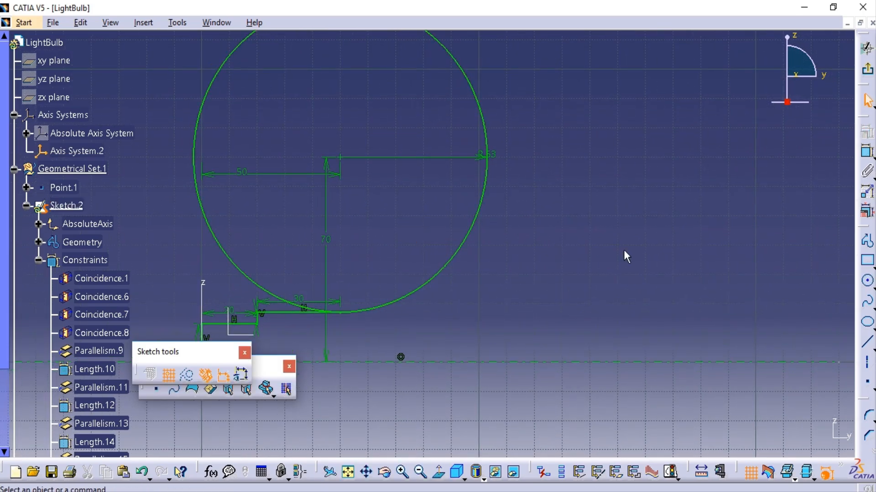
pyautogui.click(871, 283)
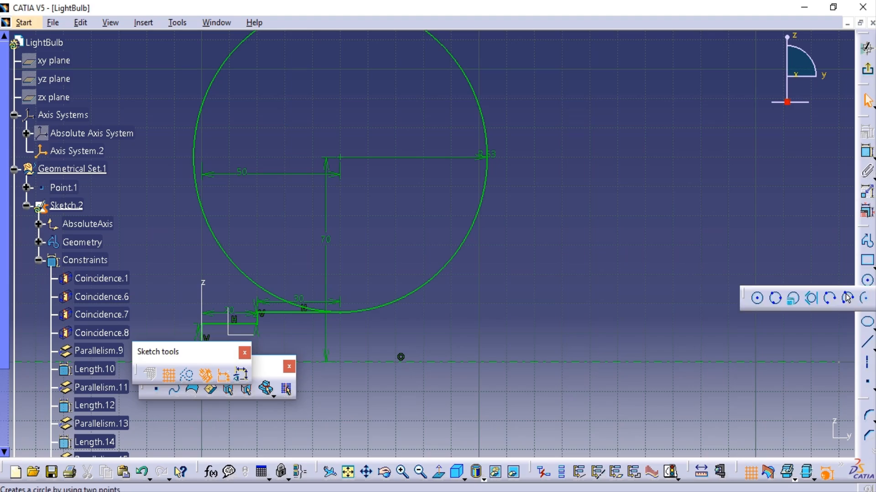
pyautogui.click(865, 300)
pyautogui.moveTo(652, 257); pyautogui.dragTo(712, 181, button='middle')
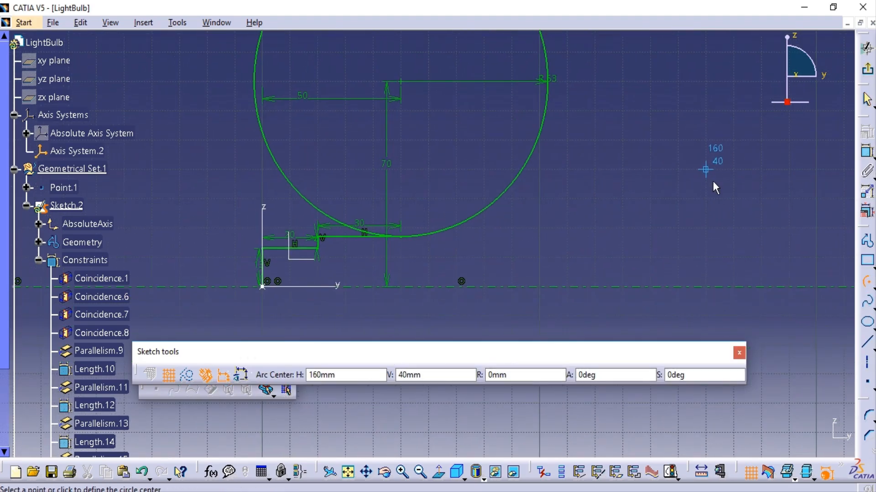
pyautogui.press('Escape')
pyautogui.click(866, 381)
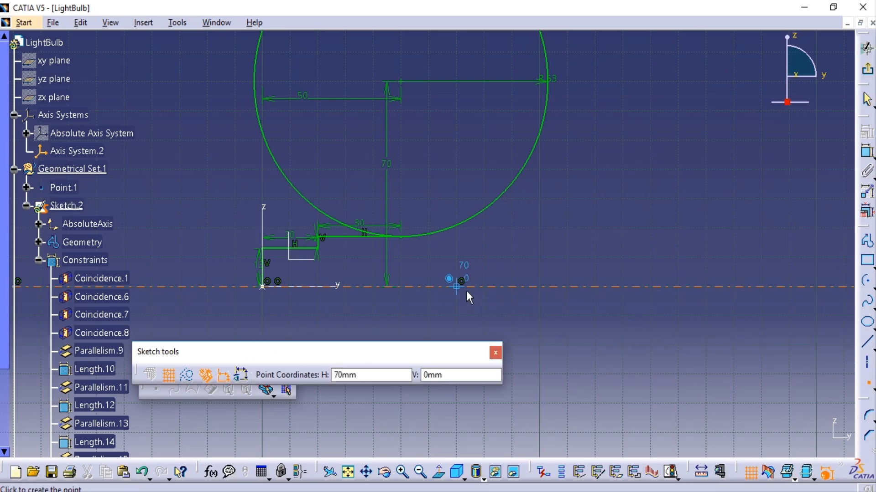
pyautogui.click(466, 291)
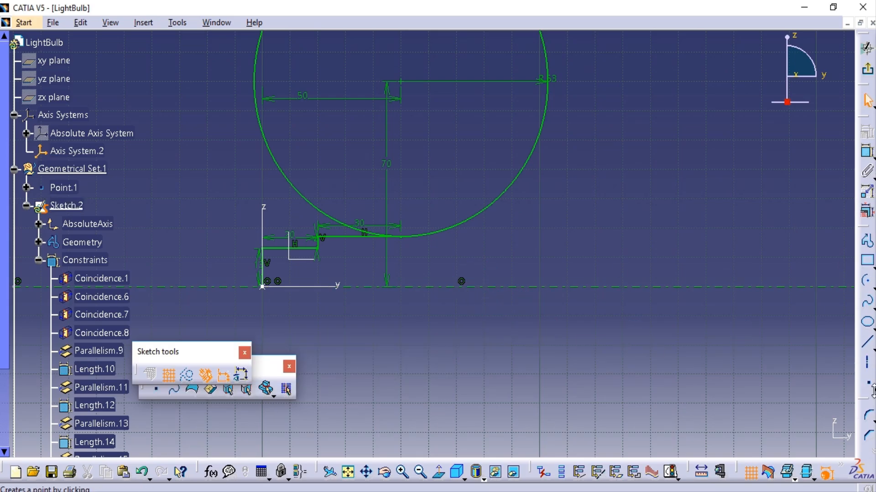
# Try to offset the Z axis by 70 mm in the sketch.
pyautogui.moveTo(829, 285); pyautogui.dragTo(813, 246)
pyautogui.click(827, 354)
pyautogui.click(864, 359)
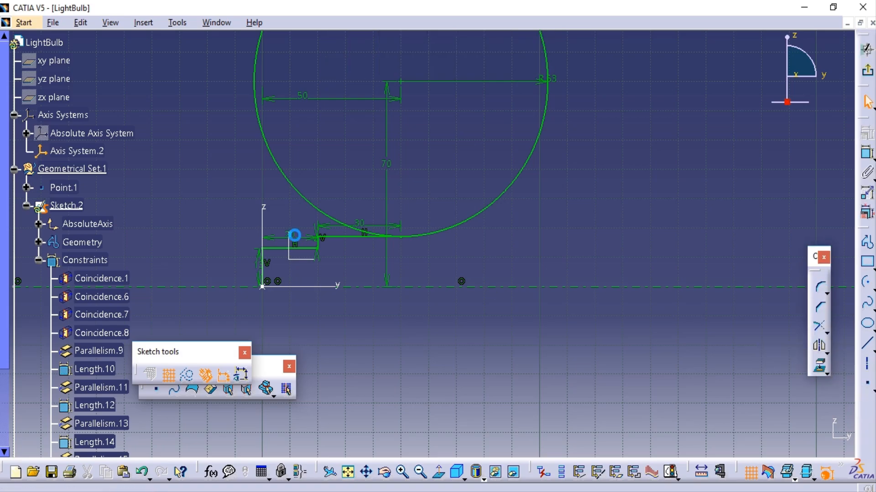
pyautogui.click(265, 267)
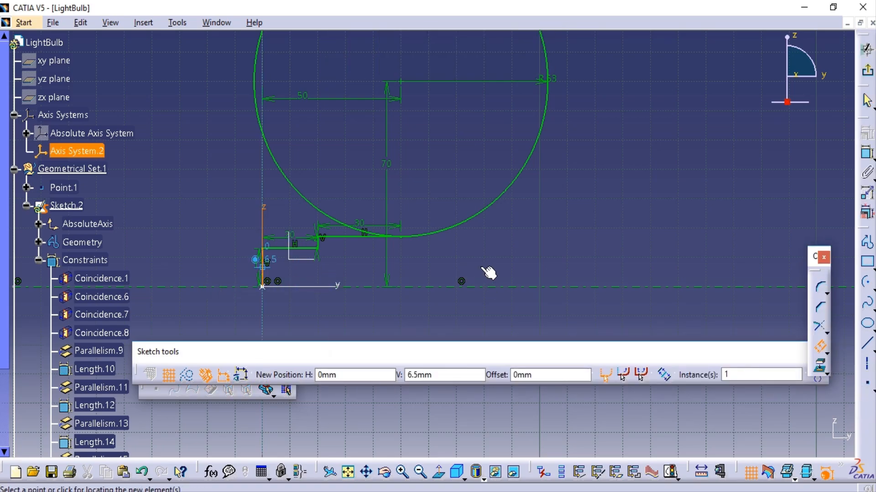
pyautogui.press('Tab')
pyautogui.press('Tab')
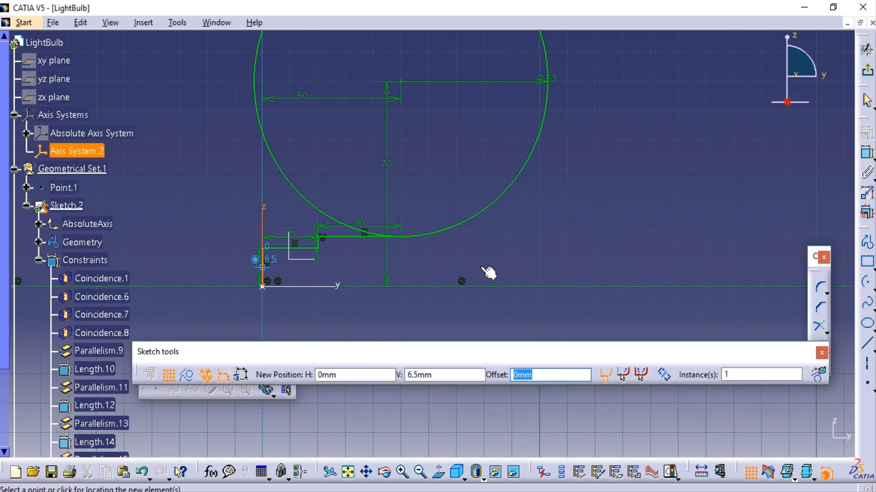
pyautogui.write('72')
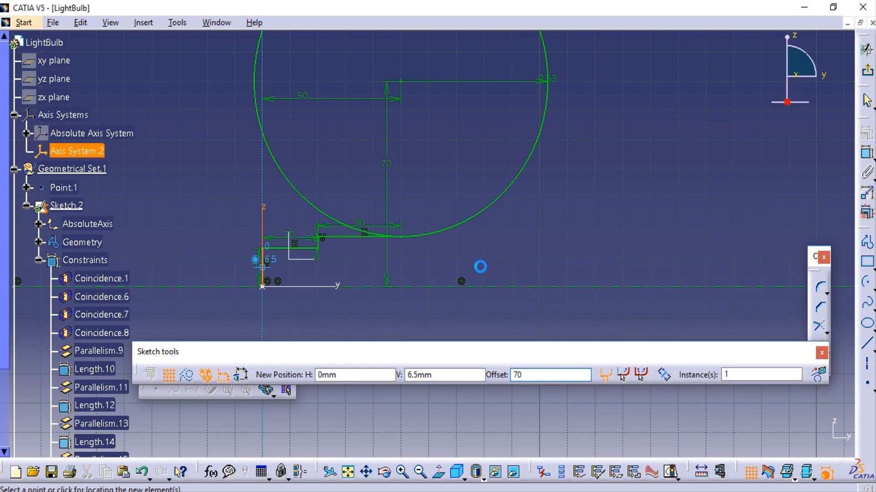
pyautogui.press('Return')
pyautogui.moveTo(522, 268); pyautogui.dragTo(606, 244, button='middle')
pyautogui.doubleClick(259, 265)
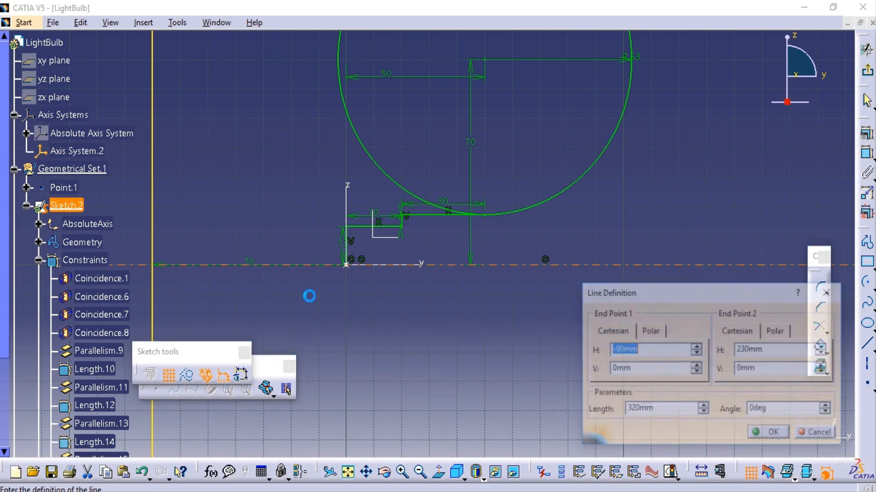
pyautogui.click(814, 432)
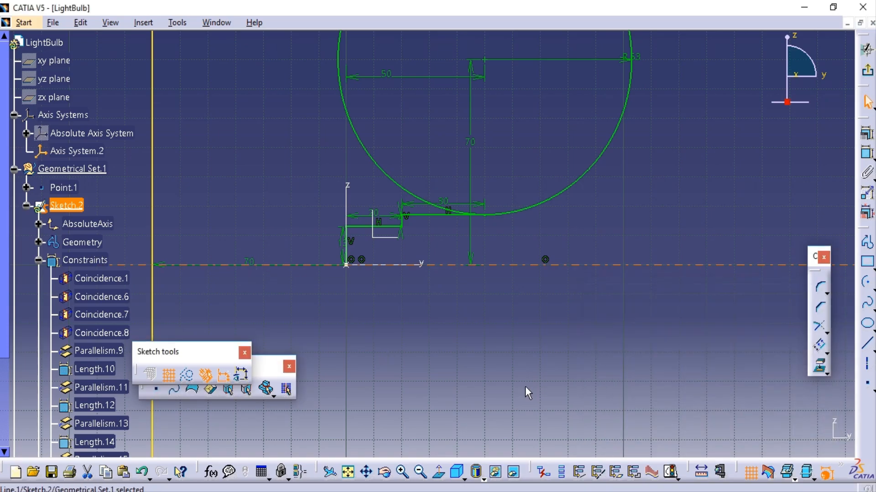
# Try offsetting the Z axis 70 mm along the positive Y direction, and delete the offset line.
pyautogui.click(819, 345)
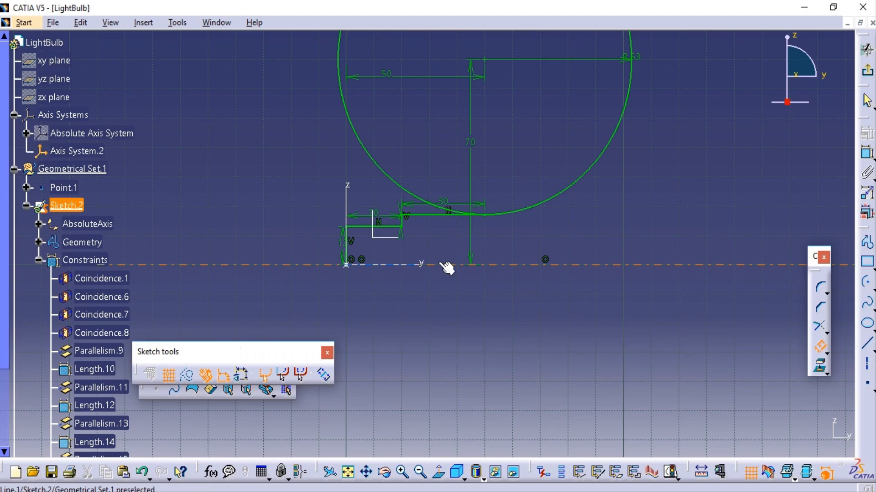
pyautogui.click(447, 268)
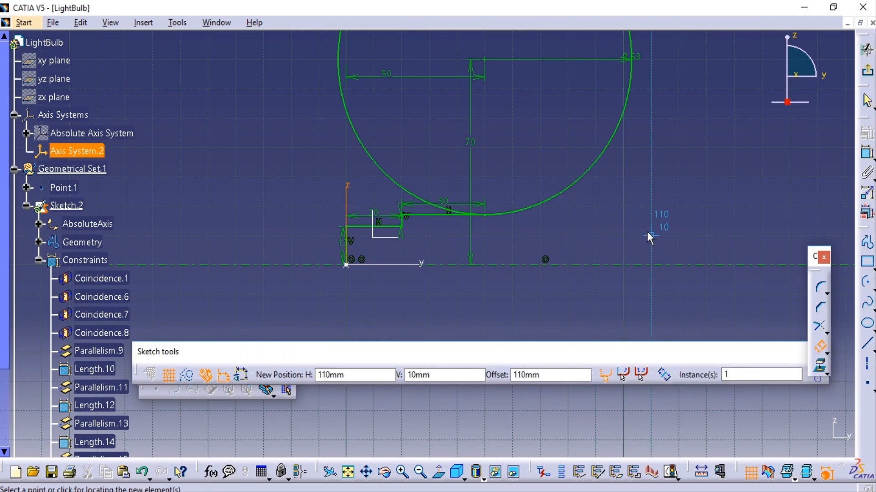
pyautogui.click(544, 266)
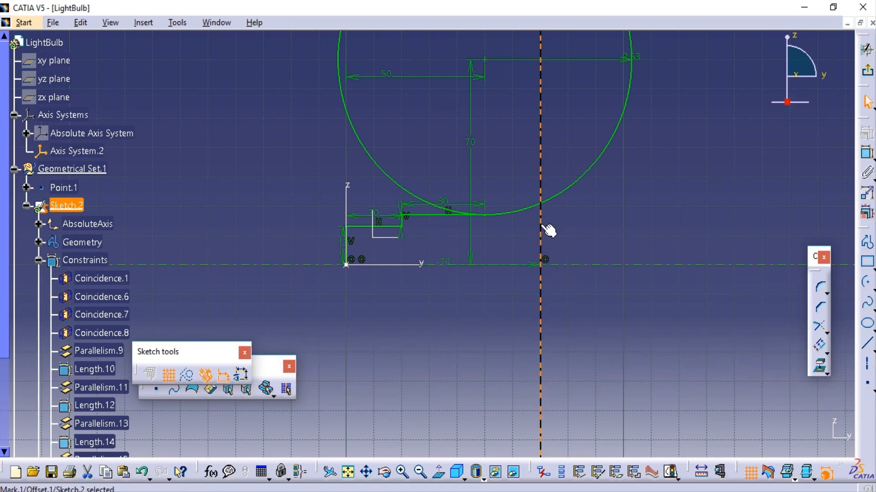
pyautogui.press('Delete')
# Place a point on the Y axis 70 mm from the Z axis and dimension its distance to the Z axis.
pyautogui.click(868, 384)
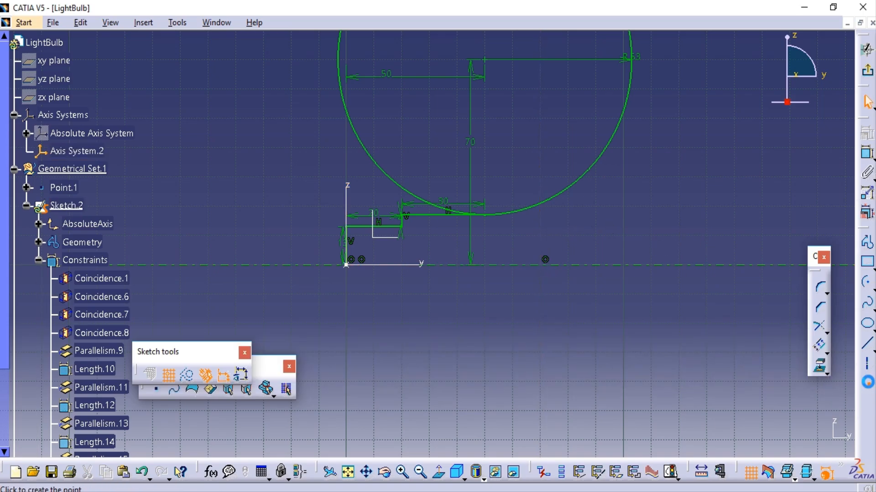
pyautogui.click(544, 265)
pyautogui.click(661, 255)
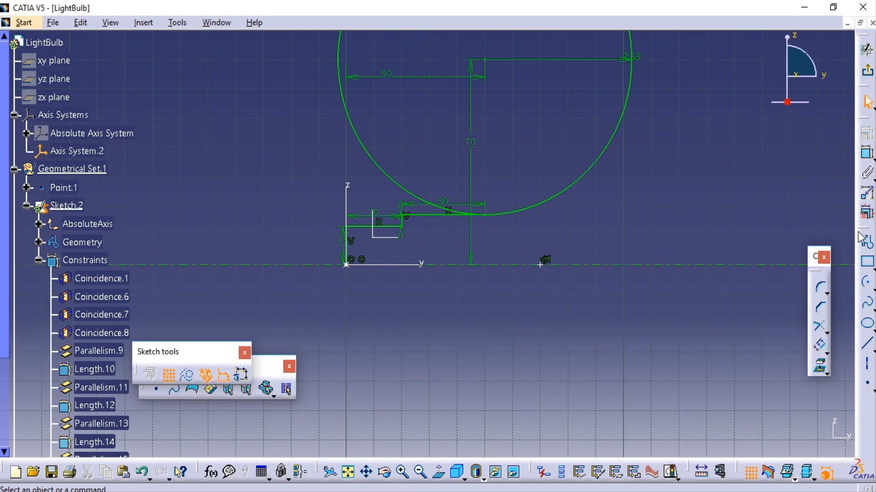
pyautogui.click(540, 265)
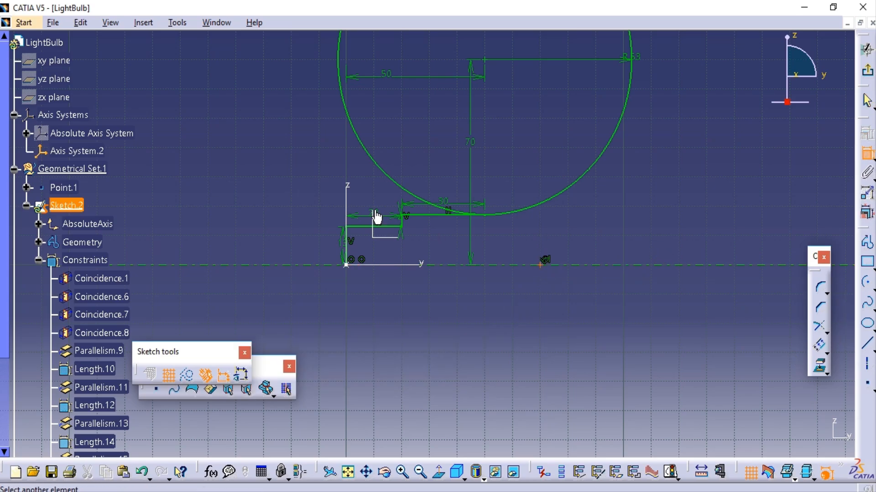
pyautogui.click(347, 205)
pyautogui.click(439, 310)
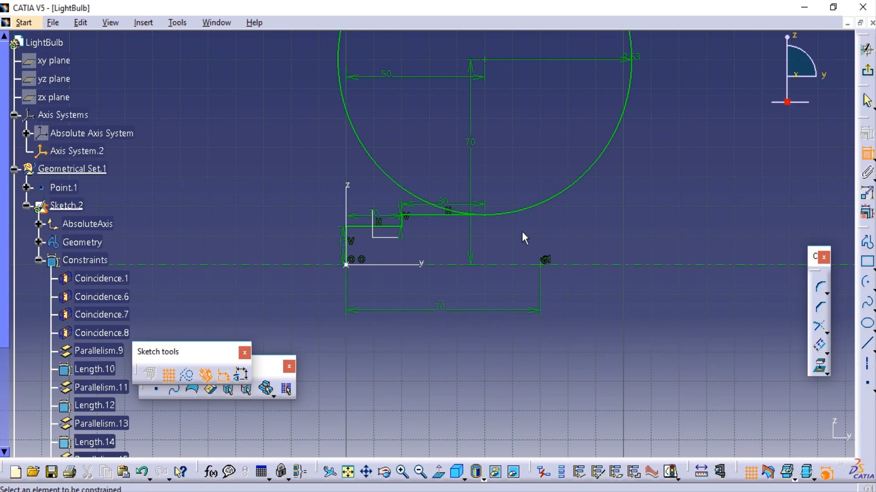
# Draw an arc of radius 60 mm centred on the Y-axis point, spanning about 29° above the axis beyond the large circle.
pyautogui.click(868, 292)
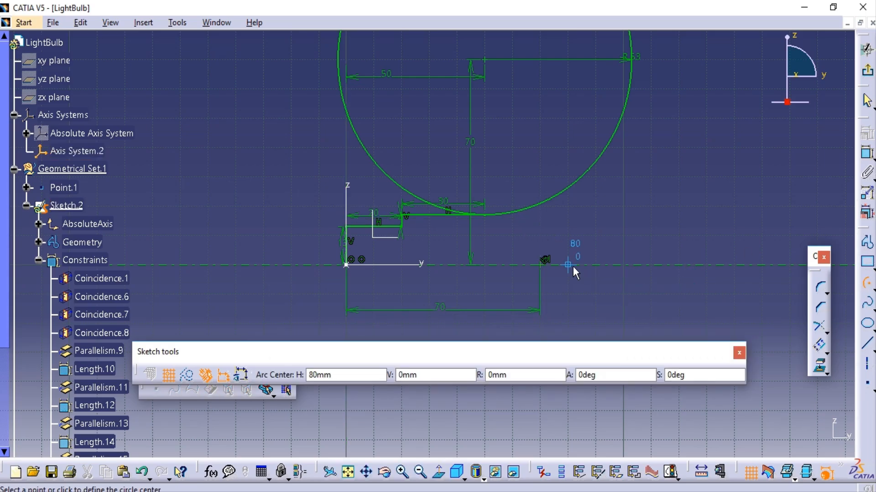
pyautogui.click(539, 265)
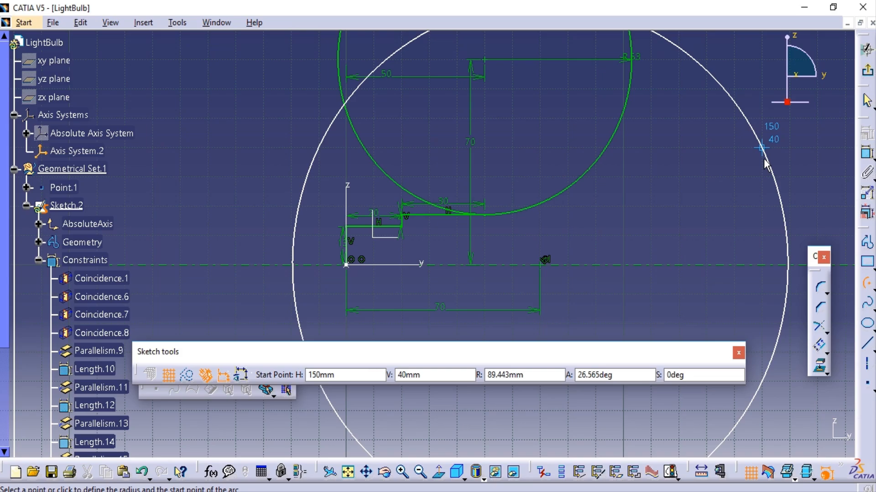
pyautogui.write('60')
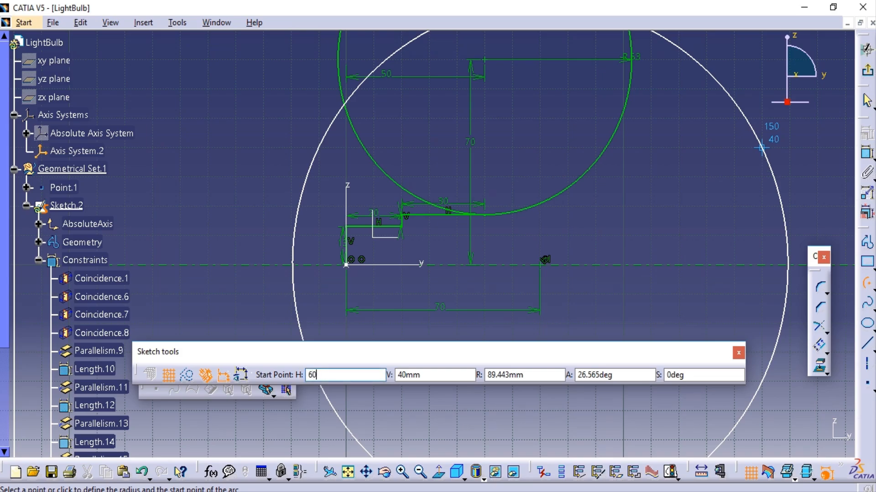
pyautogui.press('Tab')
pyautogui.press('Tab')
pyautogui.write('60')
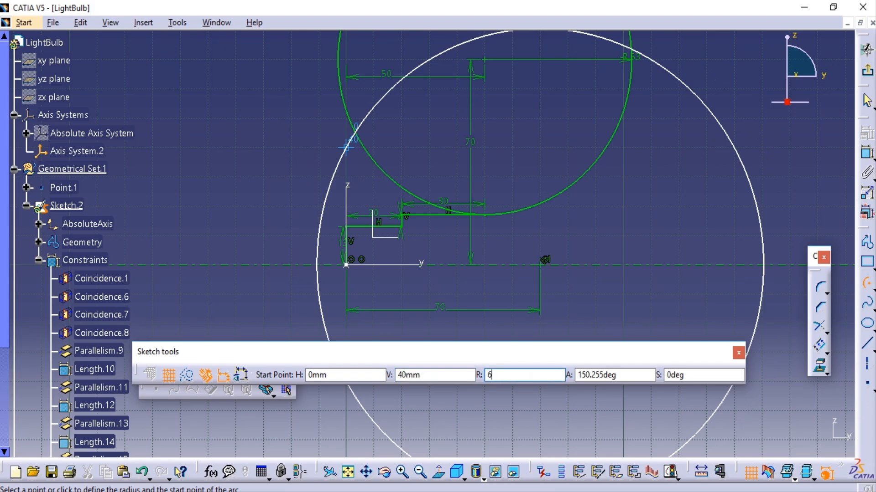
pyautogui.press('Tab')
pyautogui.click(718, 204)
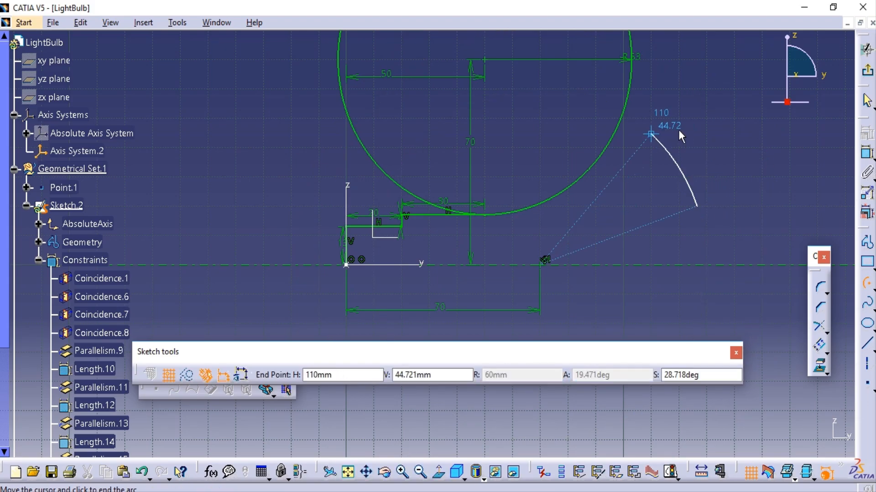
pyautogui.click(652, 133)
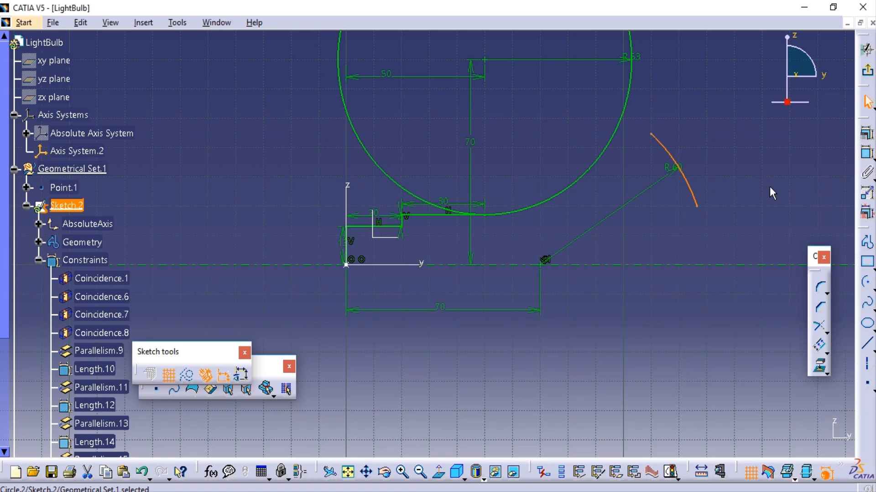
# Draw an arc of radius 73 mm centred on the large circle's centre so that it crosses the 60 mm arc.
pyautogui.click(867, 283)
pyautogui.click(483, 59)
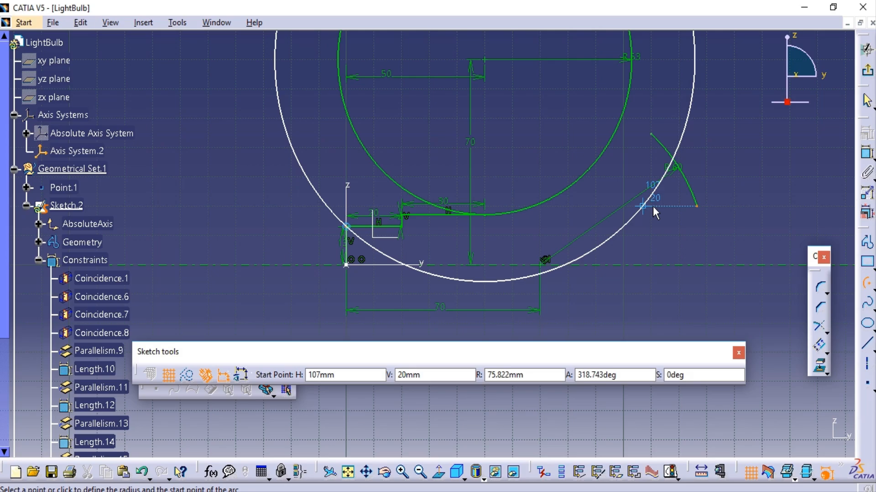
pyautogui.press('Tab')
pyautogui.press('Tab')
pyautogui.write('73')
pyautogui.press('Tab')
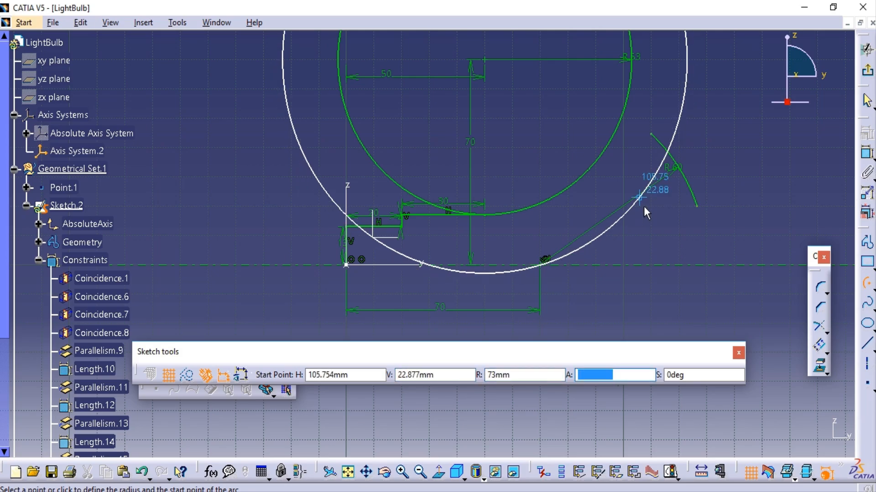
pyautogui.click(639, 205)
pyautogui.click(679, 119)
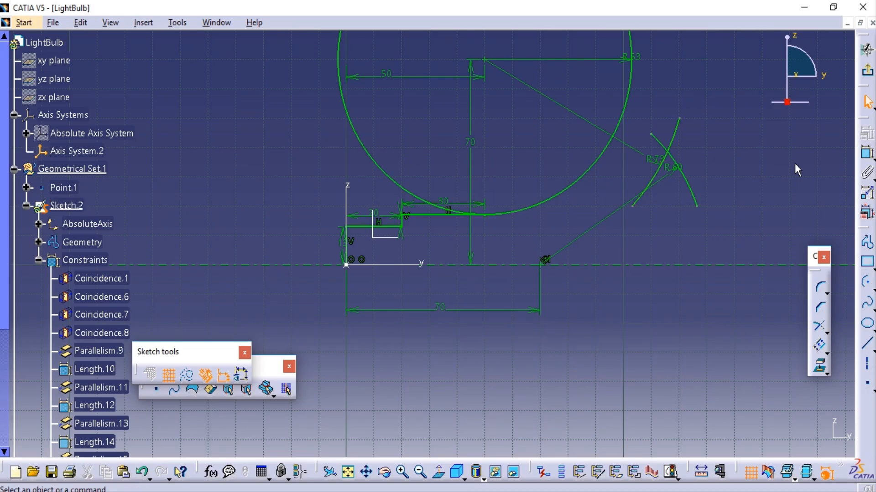
# Draw a circle of radius 20 mm centred on the intersection of the 60 mm and 73 mm arcs.
pyautogui.click(872, 287)
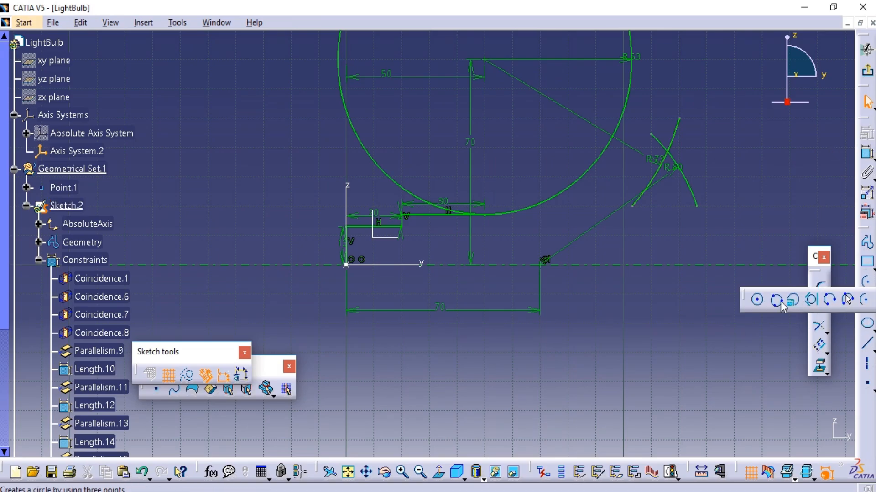
pyautogui.click(757, 300)
pyautogui.click(667, 150)
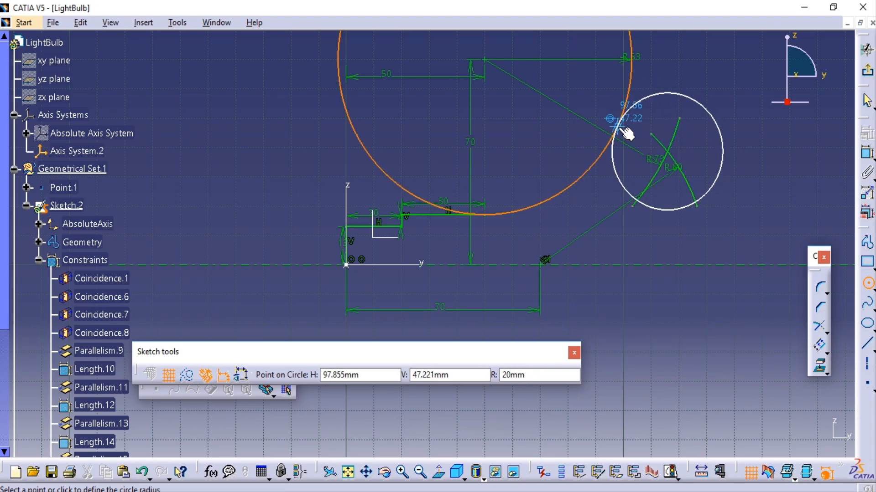
pyautogui.press('Tab')
pyautogui.write('20')
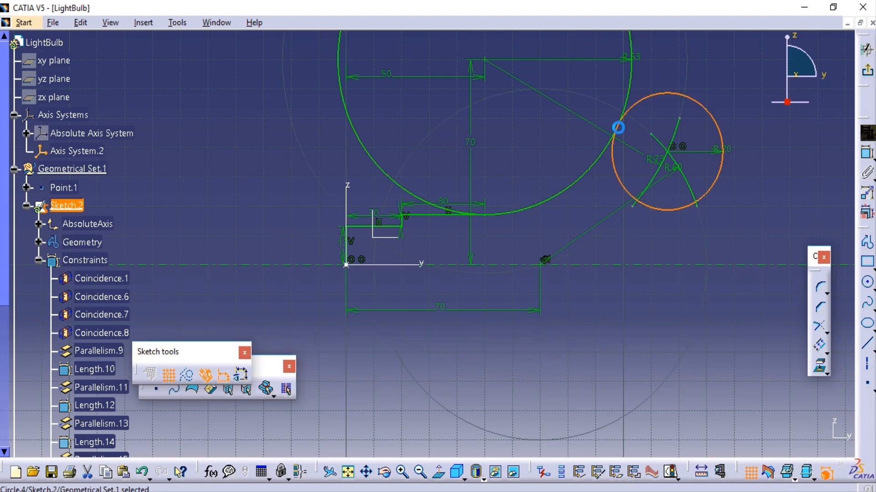
pyautogui.press('Return')
pyautogui.click(777, 115)
# Draw an arc of radius 80 mm centred on the Y-axis point, from above the small circle down to the horizontal axis.
pyautogui.moveTo(766, 170); pyautogui.dragTo(559, 178, button='middle')
pyautogui.click(870, 291)
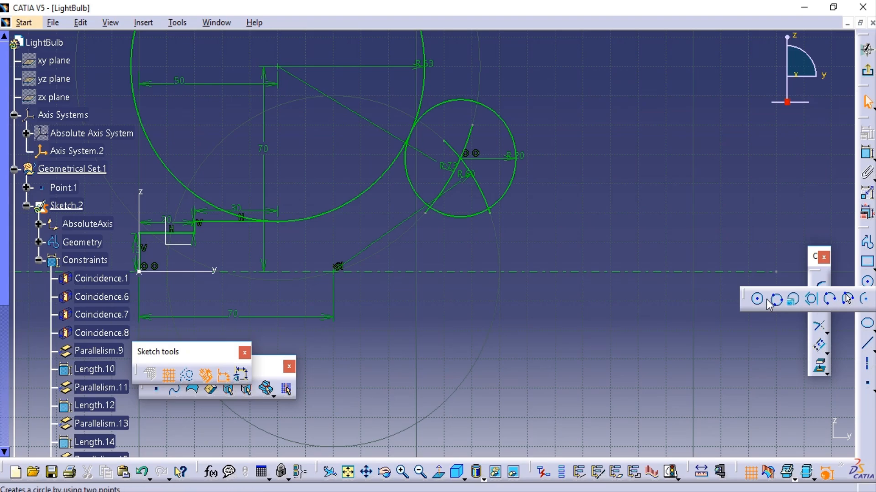
pyautogui.click(338, 267)
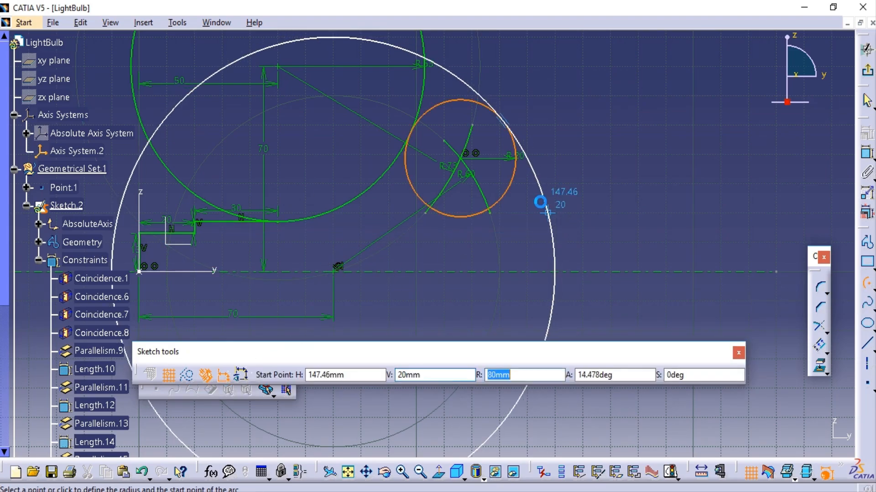
pyautogui.click(473, 90)
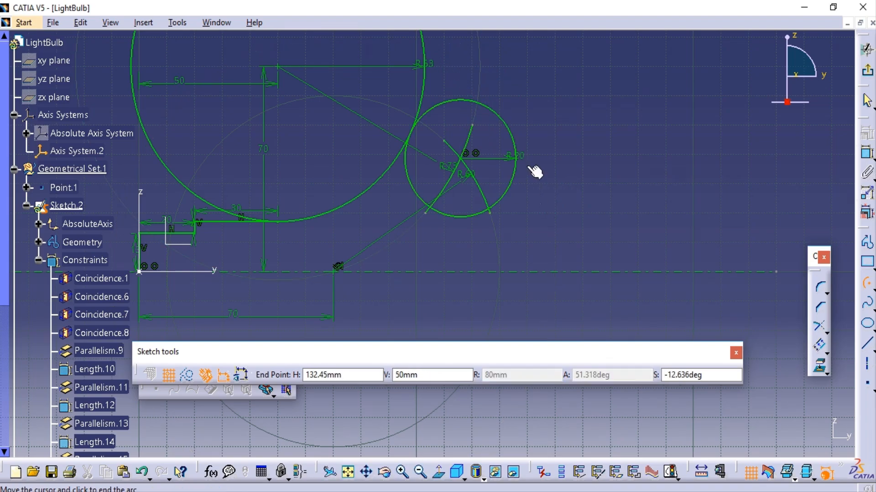
pyautogui.click(555, 272)
pyautogui.click(657, 169)
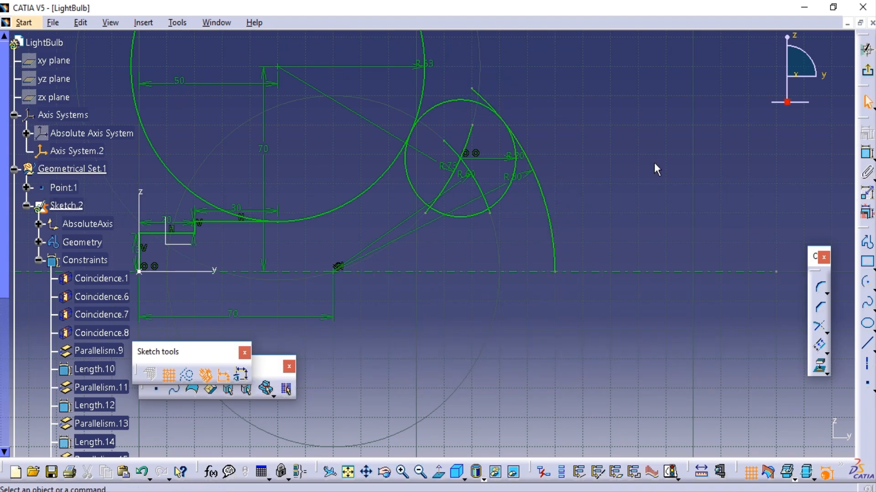
# Quick-trim the large circle, the 20 mm circle and the 80 mm arc into one continuous bulb outline.
pyautogui.moveTo(657, 169)
pyautogui.mouseDown(button='middle')
pyautogui.moveTo(764, 193)
pyautogui.moveTo(749, 204)
pyautogui.mouseUp(button='middle')
pyautogui.moveTo(699, 165)
pyautogui.mouseDown(button='middle')
pyautogui.moveTo(702, 219)
pyautogui.moveTo(708, 212)
pyautogui.mouseUp(button='middle')
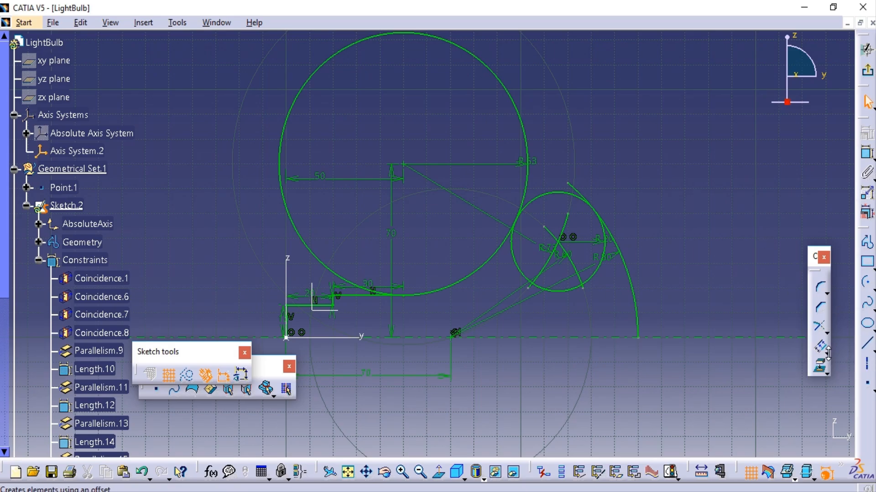
pyautogui.click(827, 332)
pyautogui.click(829, 343)
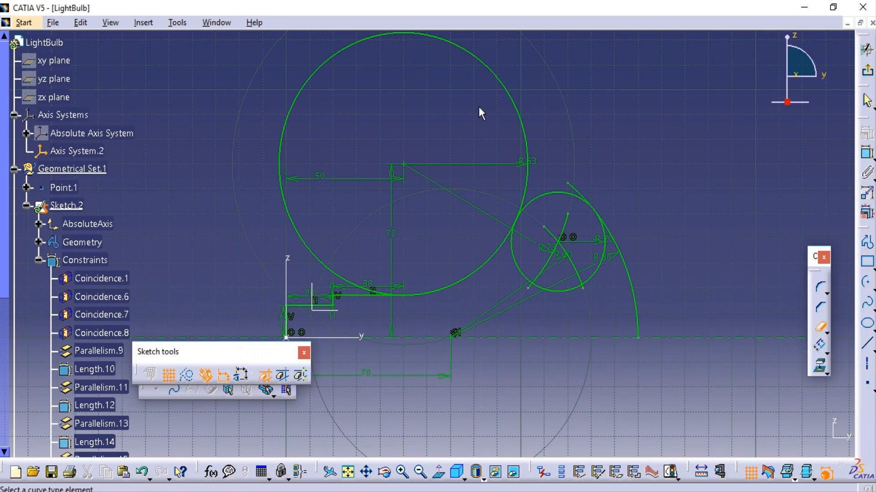
pyautogui.click(500, 78)
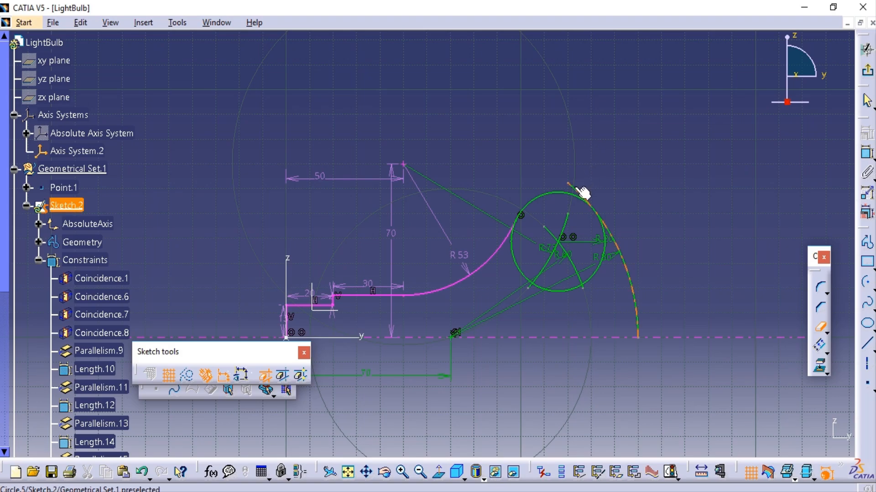
pyautogui.click(602, 262)
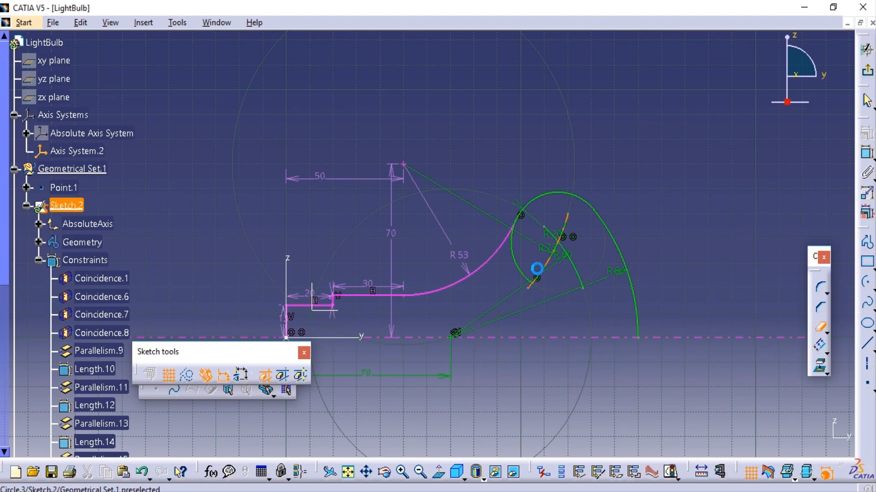
pyautogui.click(518, 263)
pyautogui.middleClick(701, 212)
pyautogui.moveTo(486, 274); pyautogui.dragTo(637, 213, button='middle')
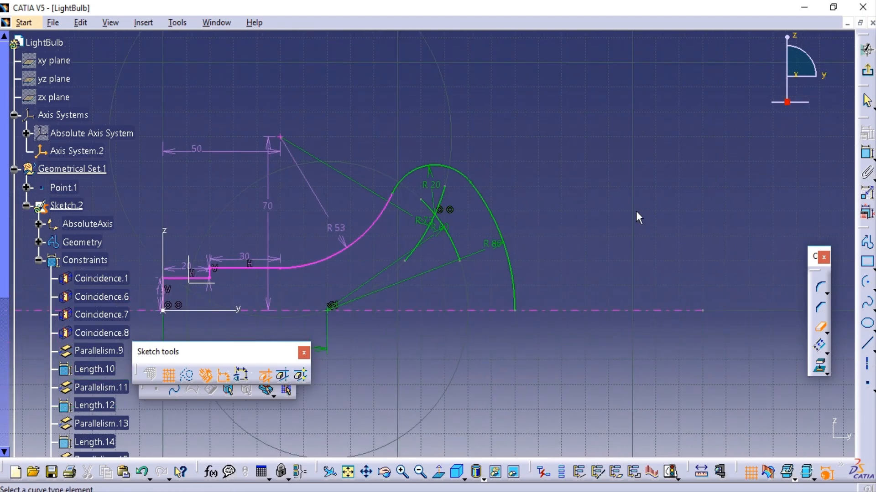
pyautogui.middleClick(762, 179)
pyautogui.moveTo(179, 277)
pyautogui.mouseDown(button='middle')
pyautogui.moveTo(507, 168)
pyautogui.moveTo(710, 189)
pyautogui.mouseUp(button='middle')
pyautogui.press('Escape')
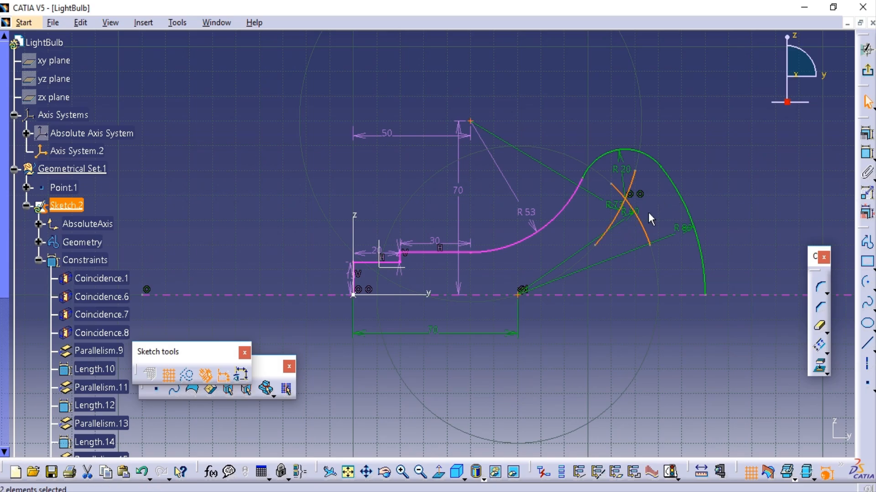
# Convert the crossing 60 mm and 73 mm arcs inside the bulb outline to construction elements.
pyautogui.rightClick(643, 229)
pyautogui.moveTo(712, 437)
pyautogui.click(569, 437)
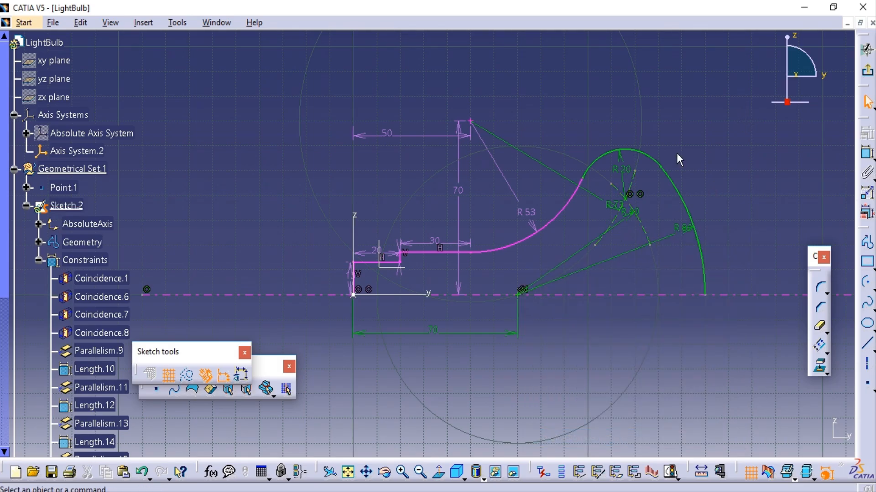
# Delete the redundant 50 mm horizontal dimension to the centre of the 53 mm arc.
pyautogui.moveTo(495, 262); pyautogui.dragTo(546, 255, button='middle')
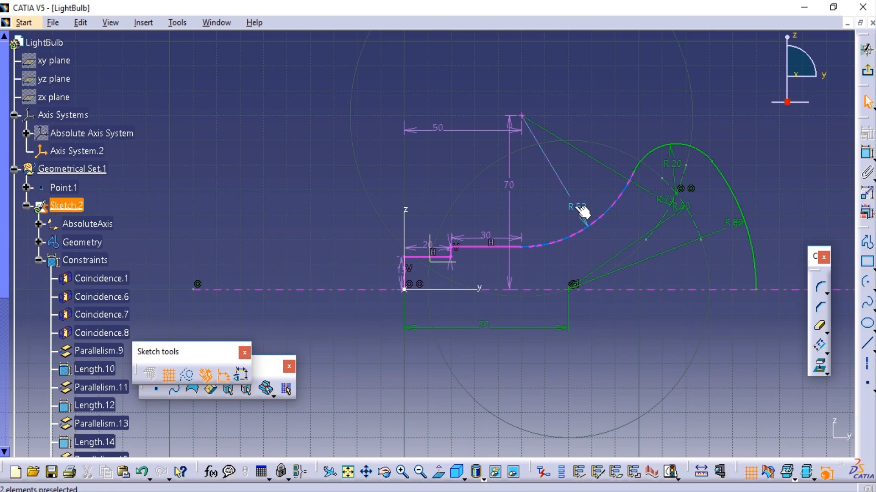
pyautogui.click(455, 132)
pyautogui.press('Delete')
pyautogui.moveTo(451, 179); pyautogui.dragTo(399, 178, button='middle')
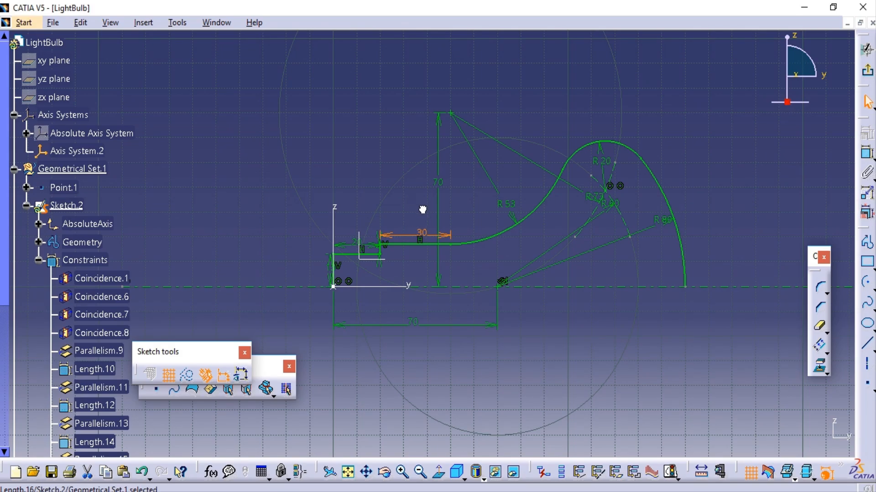
pyautogui.moveTo(420, 213)
pyautogui.mouseDown(button='middle')
pyautogui.moveTo(450, 122)
pyautogui.moveTo(437, 179)
pyautogui.mouseUp(button='middle')
pyautogui.moveTo(486, 144); pyautogui.dragTo(455, 192, button='middle')
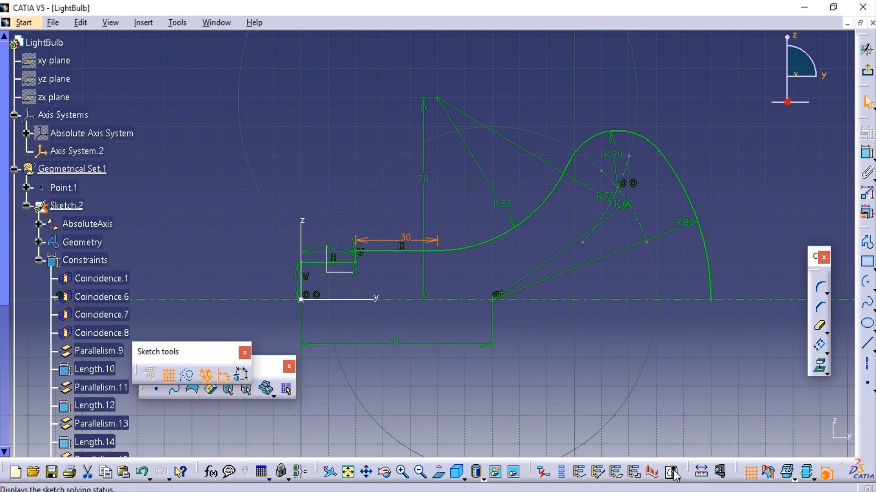
# Check the sketch's solving status for elements that are not fully constrained.
pyautogui.click(670, 472)
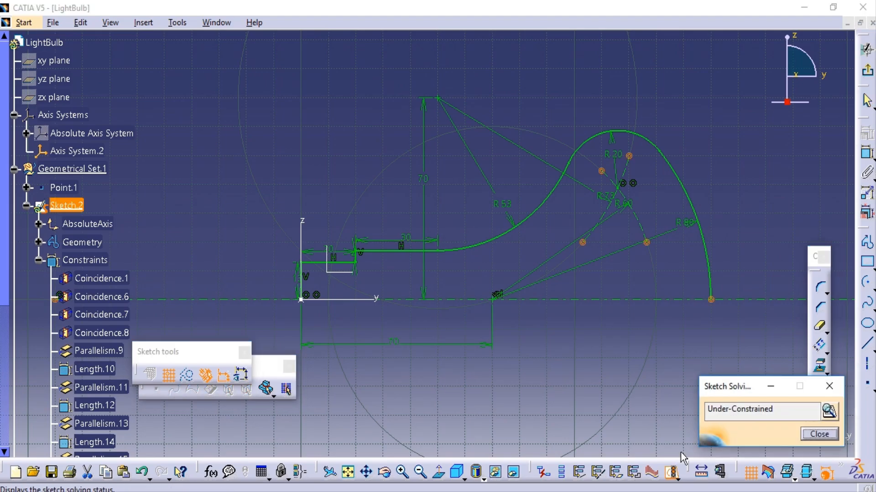
pyautogui.click(829, 411)
pyautogui.click(819, 433)
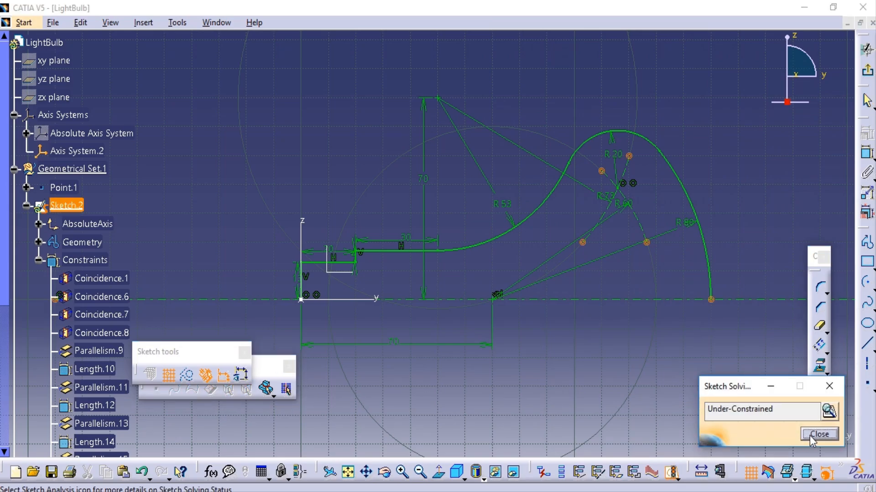
pyautogui.click(809, 436)
# Try to delete the construction arcs' endpoints together with the points lying on the horizontal axis.
pyautogui.moveTo(588, 153); pyautogui.dragTo(666, 265)
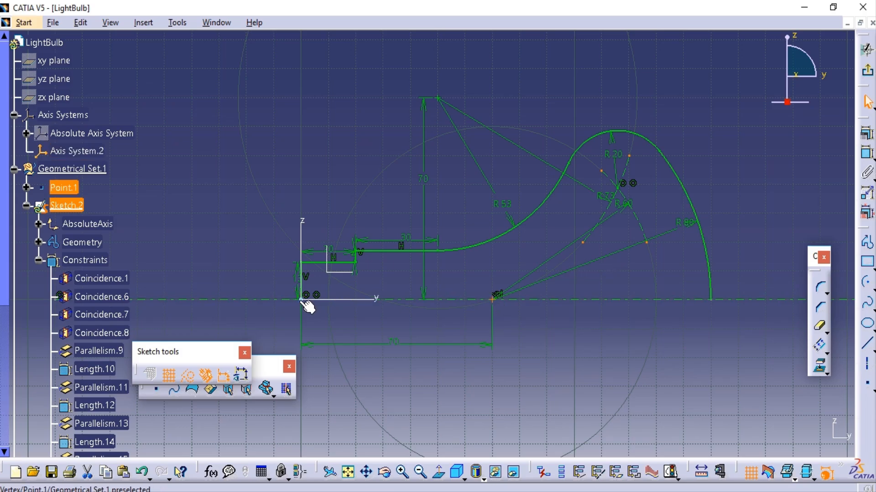
pyautogui.rightClick(652, 249)
pyautogui.click(707, 437)
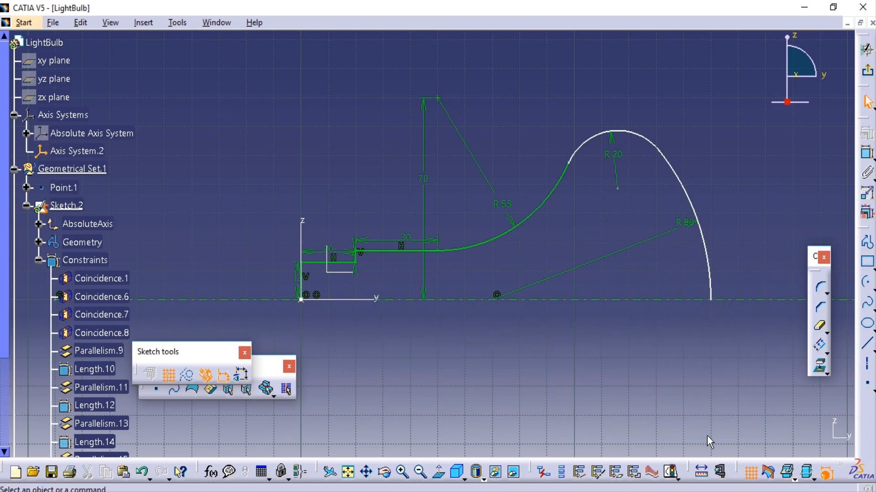
pyautogui.hotkey('ctrl', 'z')
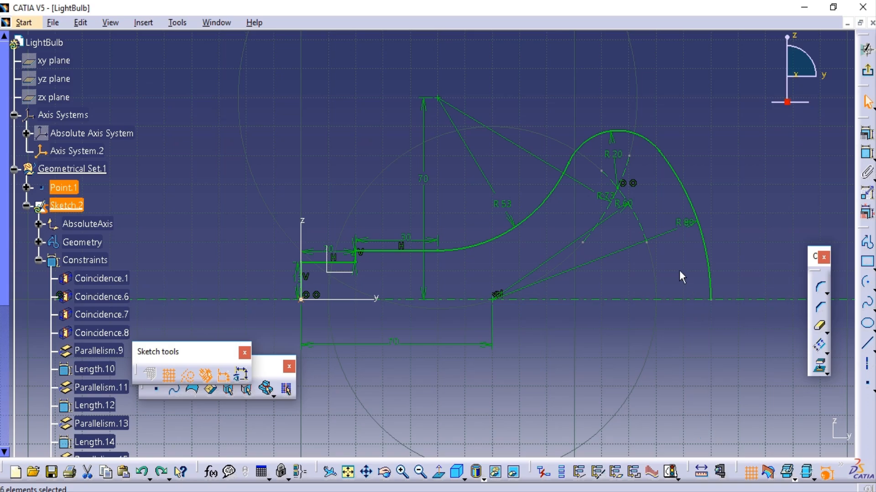
pyautogui.click(627, 157)
pyautogui.click(602, 172)
pyautogui.keyDown('ctrl'); pyautogui.click(583, 243); pyautogui.keyUp('ctrl')
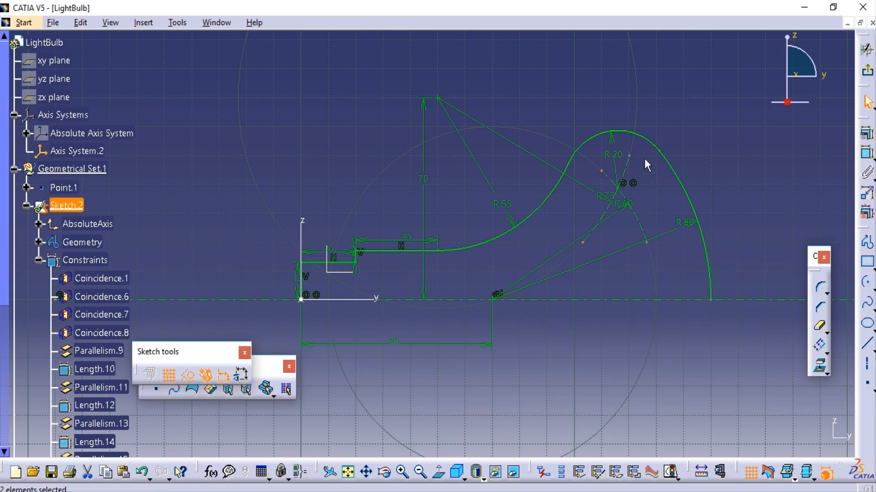
pyautogui.keyDown('ctrl'); pyautogui.click(628, 155); pyautogui.keyUp('ctrl')
pyautogui.keyDown('ctrl'); pyautogui.click(648, 244); pyautogui.keyUp('ctrl')
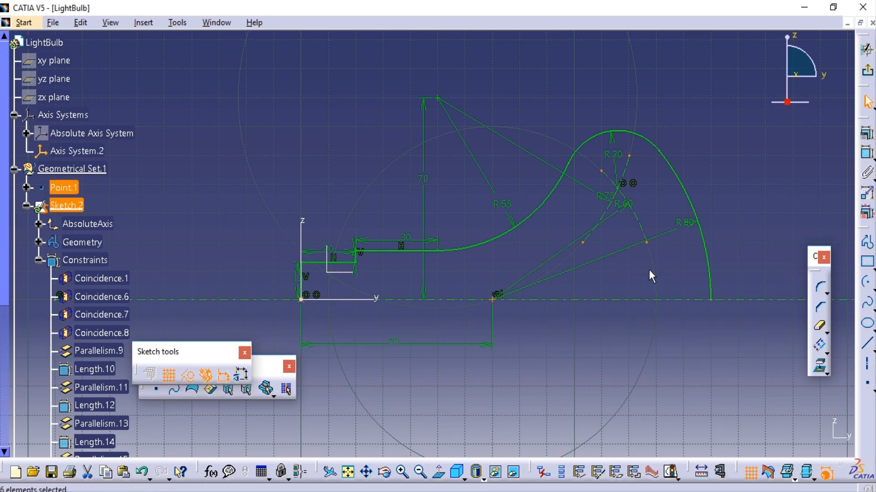
pyautogui.rightClick(646, 242)
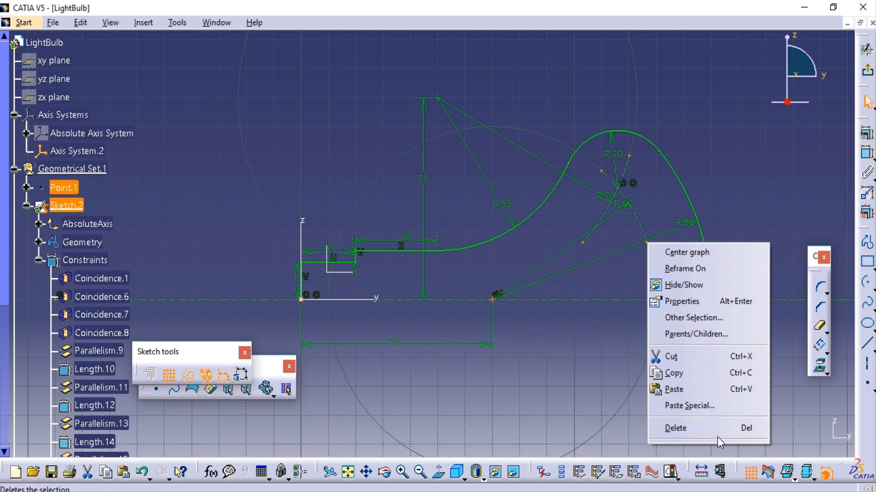
pyautogui.click(562, 358)
pyautogui.click(561, 357)
# Open the Sketch Analysis diagnostic from the solving status and toggle the hiding of construction geometry.
pyautogui.click(671, 473)
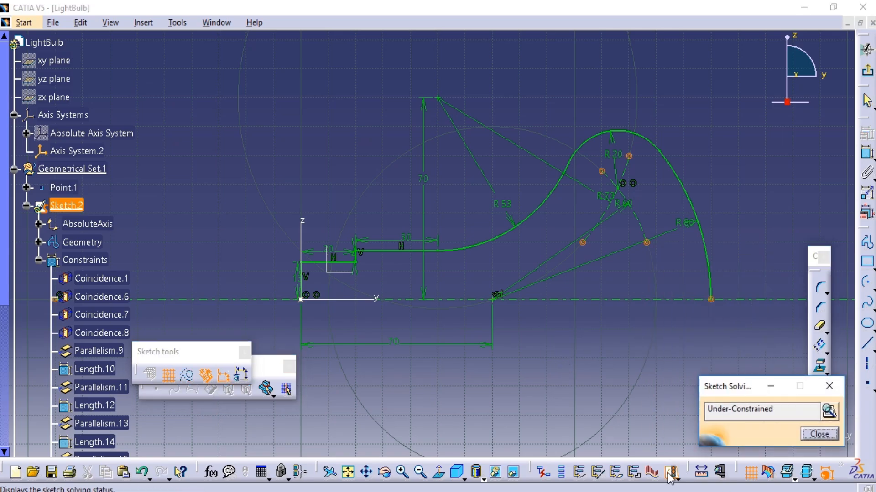
pyautogui.click(826, 412)
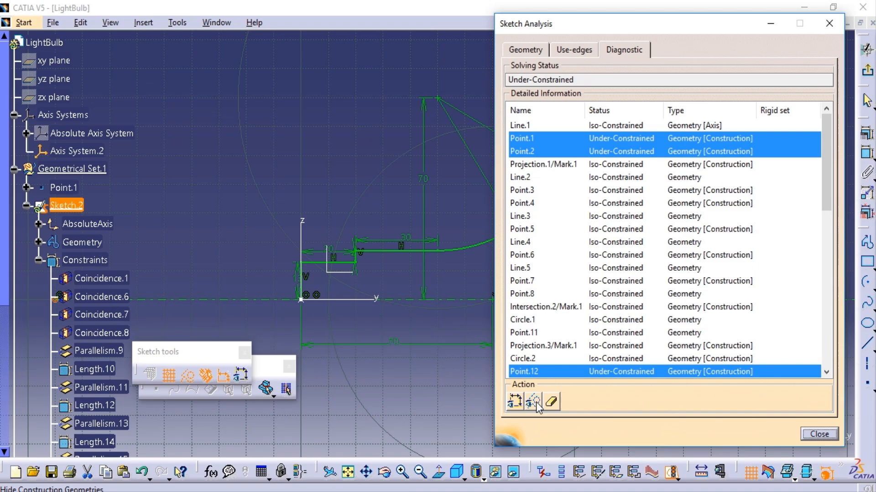
pyautogui.click(533, 402)
pyautogui.click(819, 434)
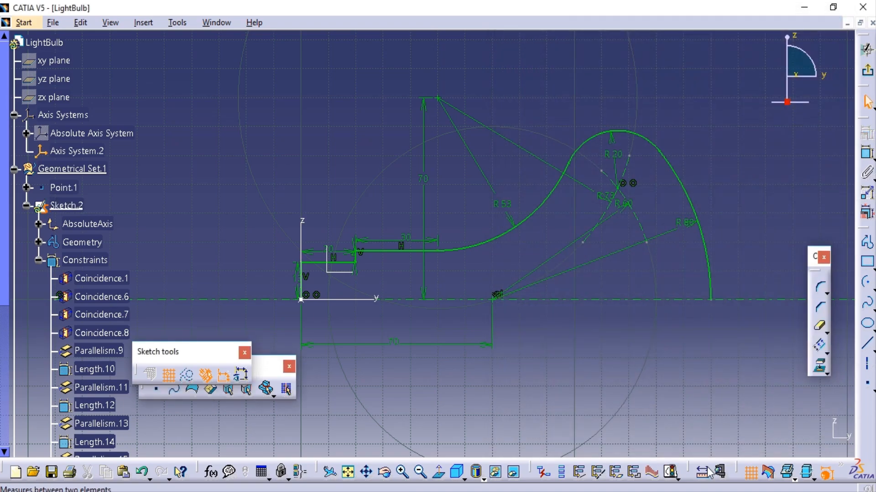
# Try to delete the under-constrained geometry from within Sketch Analysis.
pyautogui.click(671, 472)
pyautogui.click(826, 412)
pyautogui.click(551, 401)
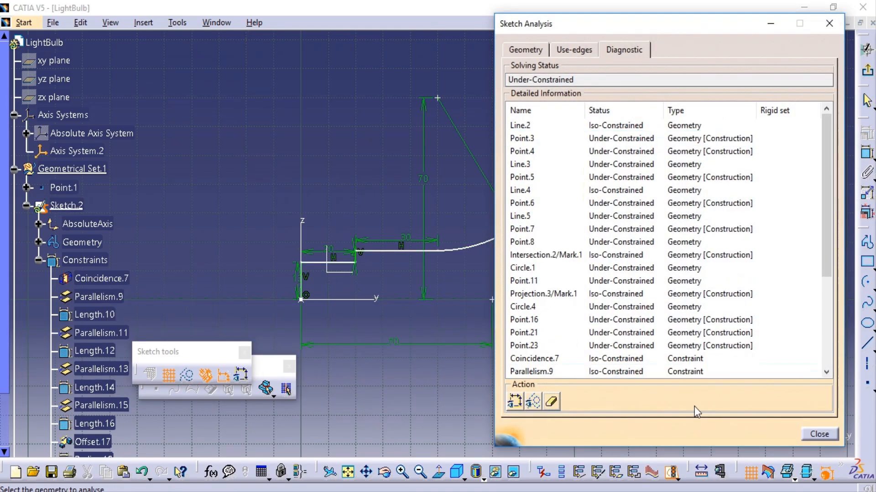
pyautogui.click(819, 434)
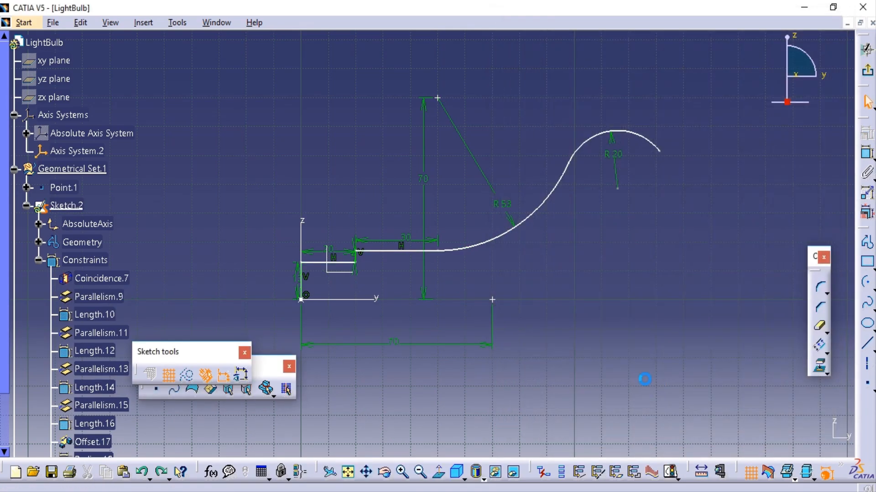
pyautogui.hotkey('ctrl', 'z')
# Exit the sketch to inspect the bulb profile in 3D and reopen it for editing.
pyautogui.click(867, 75)
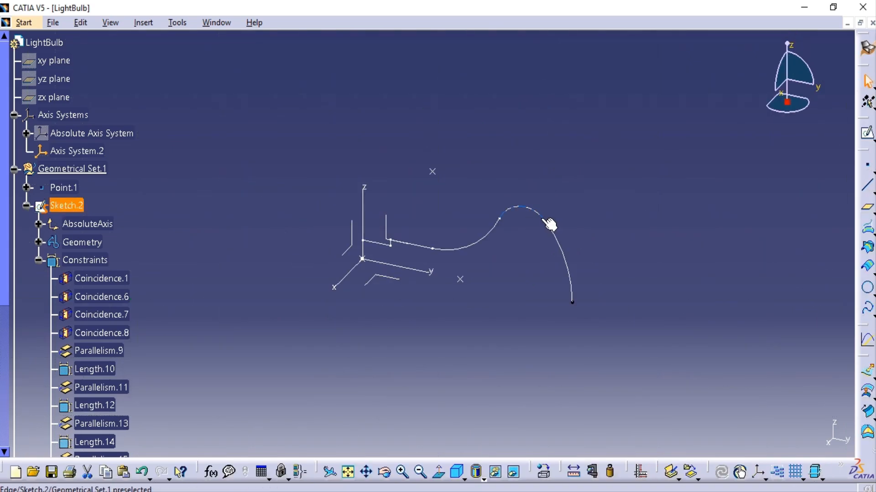
pyautogui.doubleClick(549, 231)
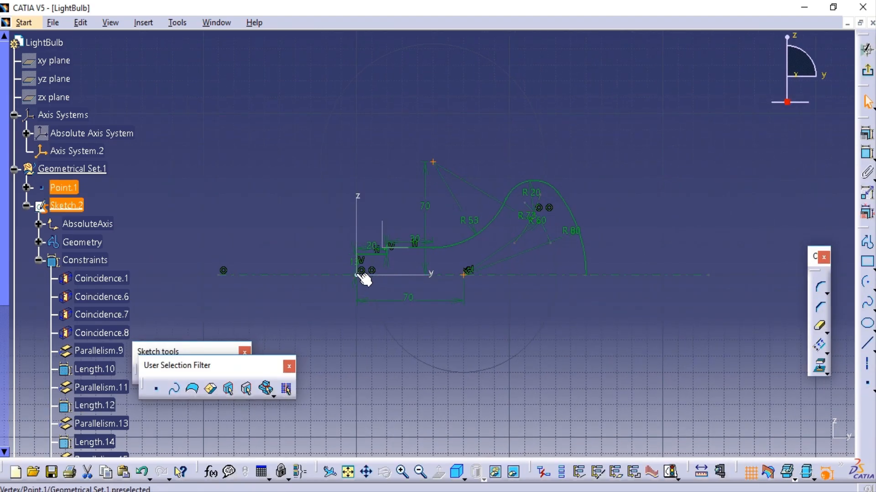
pyautogui.rightClick(434, 162)
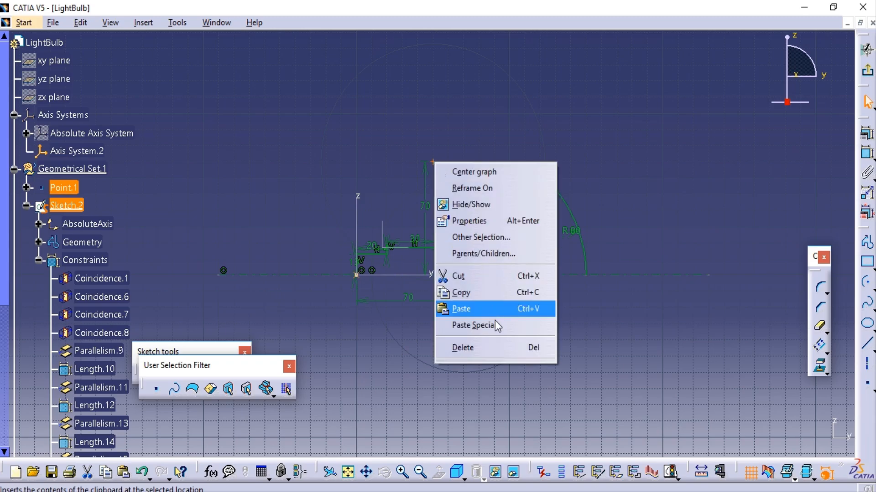
pyautogui.press('Escape')
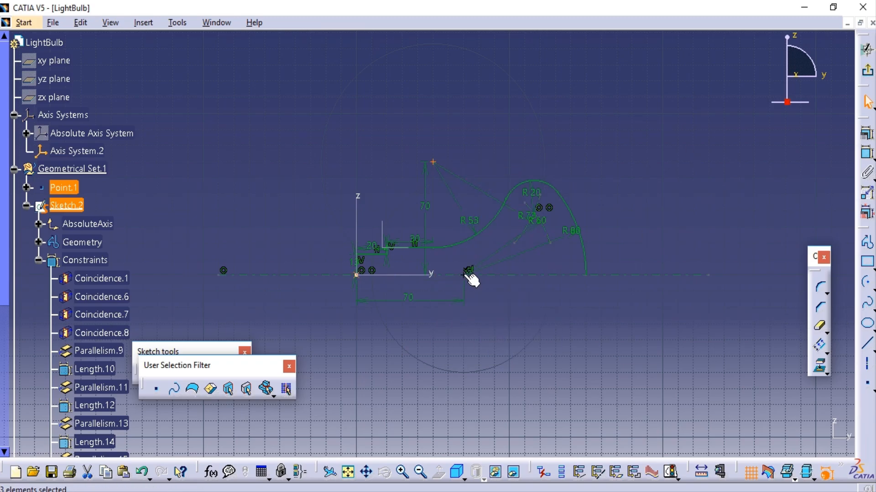
pyautogui.rightClick(468, 272)
pyautogui.press('Escape')
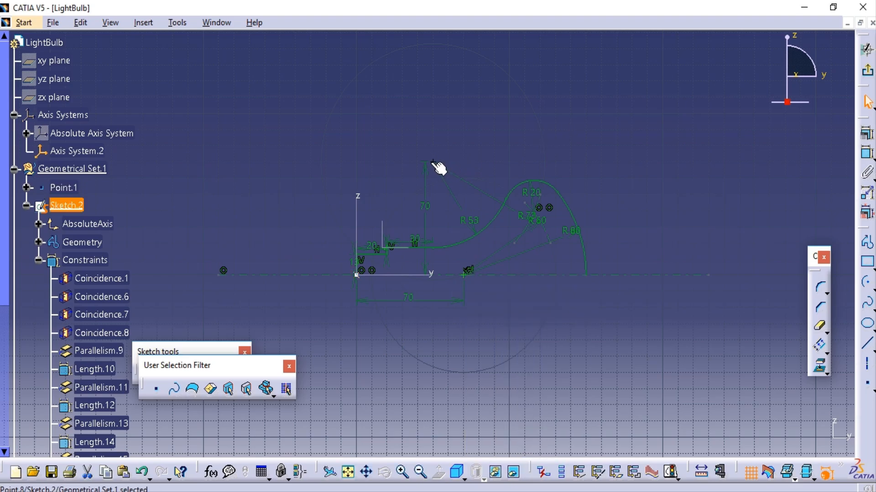
# Convert the 53 mm arc's centre point and the axis point 70 mm from the origin to construction elements.
pyautogui.rightClick(433, 162)
pyautogui.moveTo(518, 372)
pyautogui.click(607, 354)
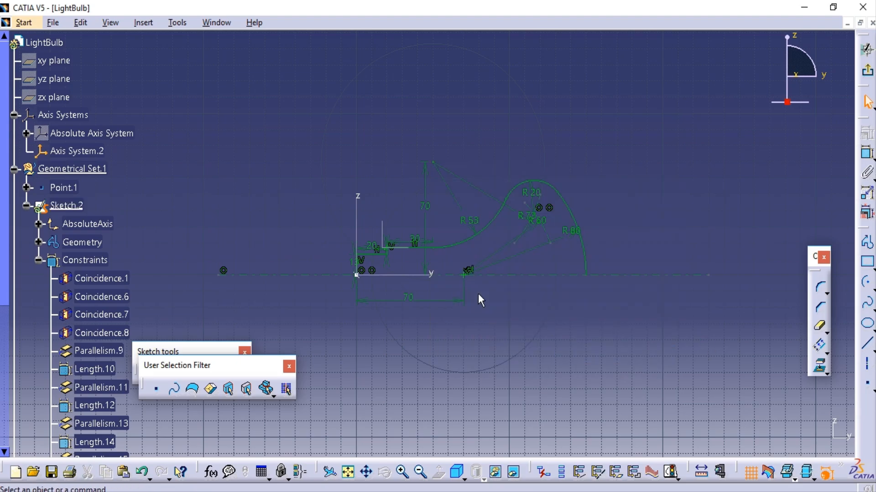
pyautogui.rightClick(465, 273)
pyautogui.moveTo(529, 483)
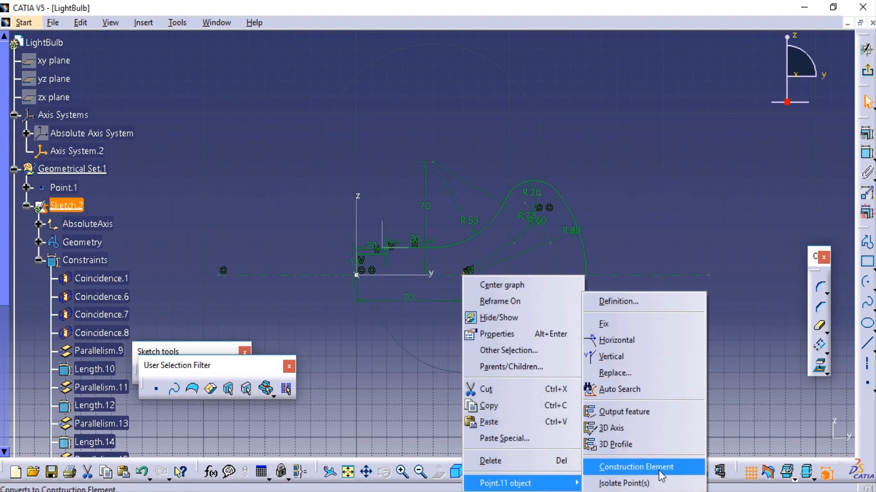
pyautogui.click(607, 464)
pyautogui.rightClick(67, 187)
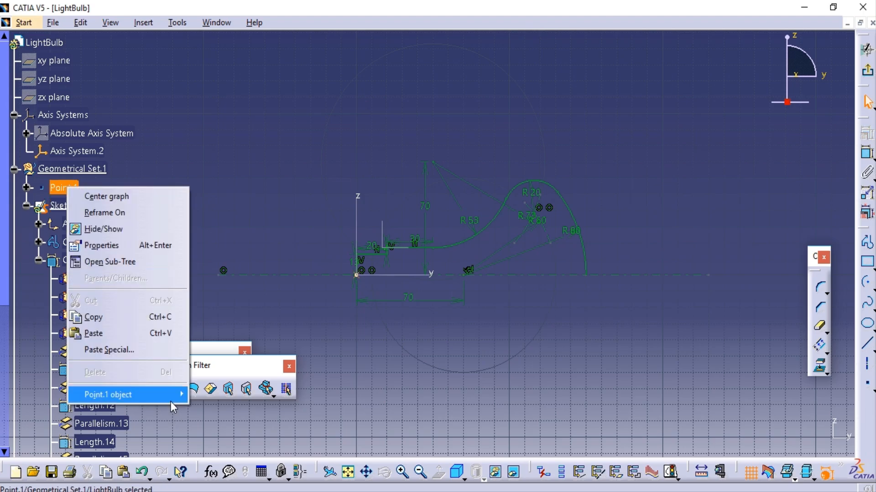
pyautogui.moveTo(182, 395)
pyautogui.click(219, 395)
# Exit the finished profile sketch and collapse the Sketch.2 branch in the specification tree.
pyautogui.click(867, 70)
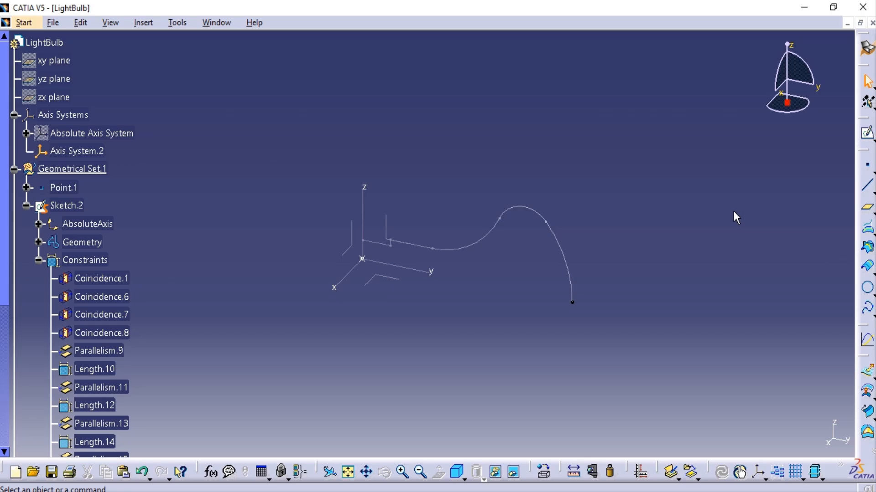
pyautogui.click(39, 259)
pyautogui.click(17, 206)
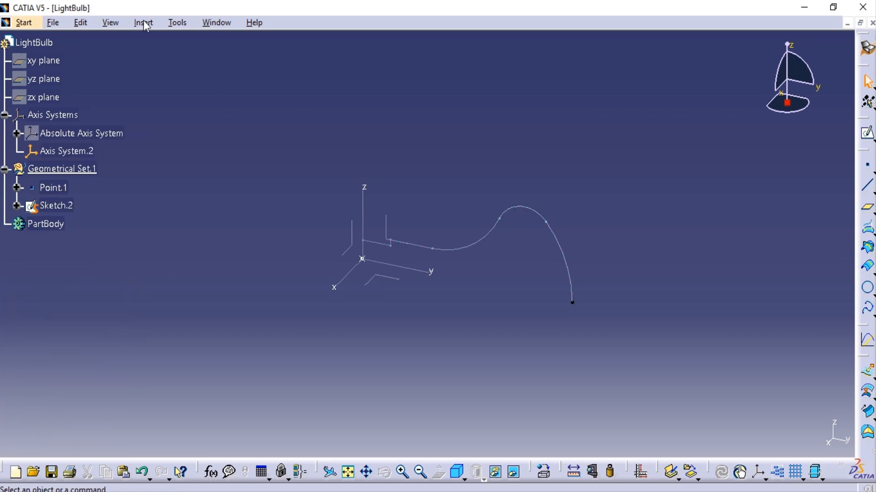
# Insert a geometrical set named Surfaces with LightBulb as its father.
pyautogui.click(144, 23)
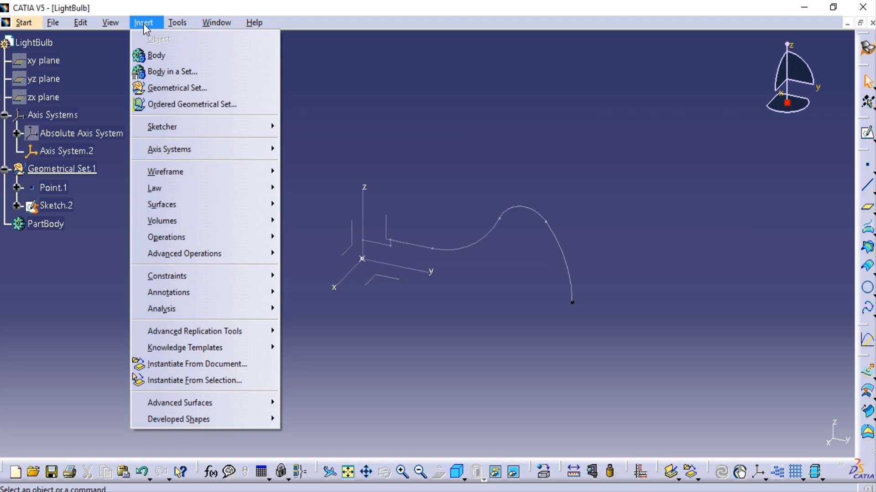
pyautogui.click(178, 87)
pyautogui.click(729, 369)
pyautogui.click(739, 384)
pyautogui.click(755, 355)
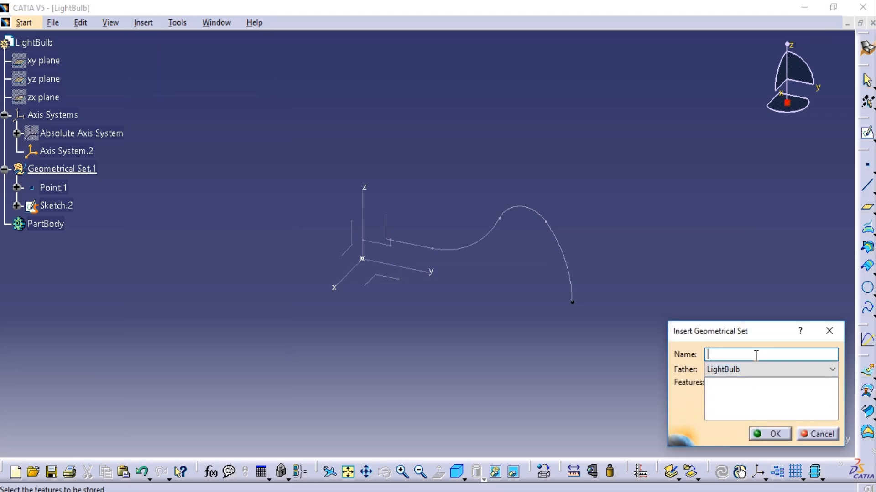
pyautogui.click(770, 435)
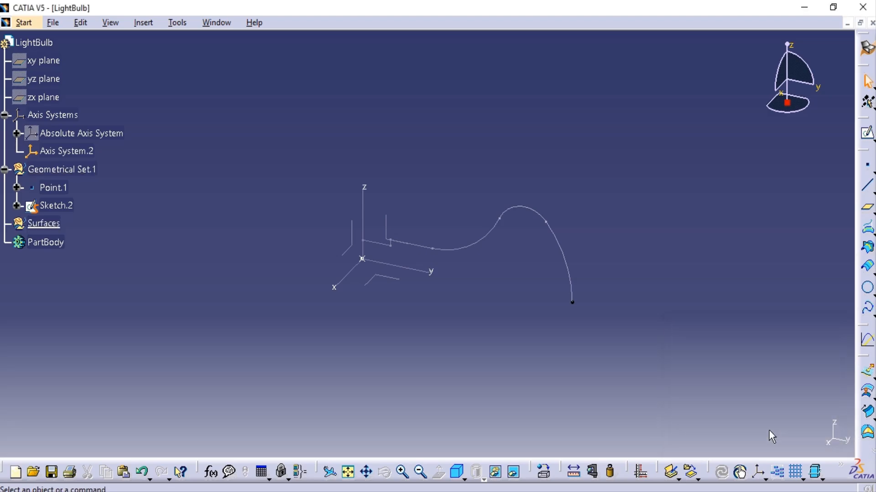
# Create a revolution surface from Sketch.2 about its default sketch axis, with Angle 1 at 360 degrees and Angle 2 at 0.
pyautogui.click(868, 372)
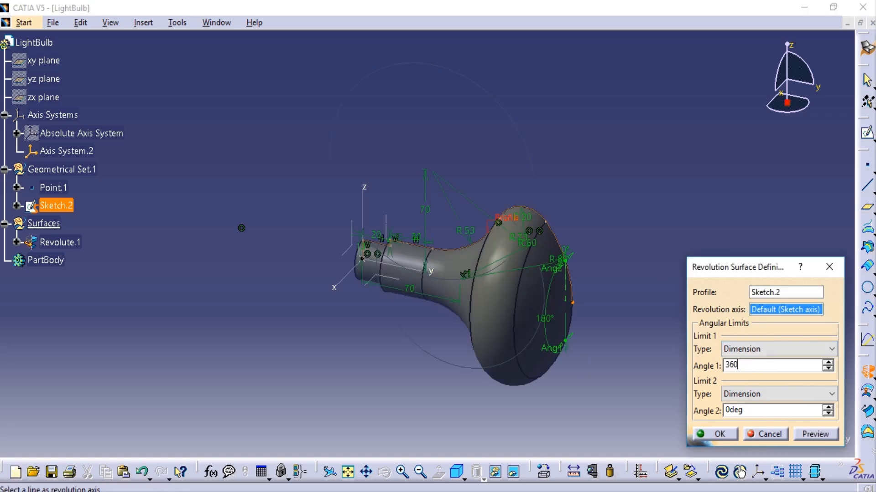
pyautogui.write('360')
pyautogui.press('Tab')
pyautogui.click(720, 435)
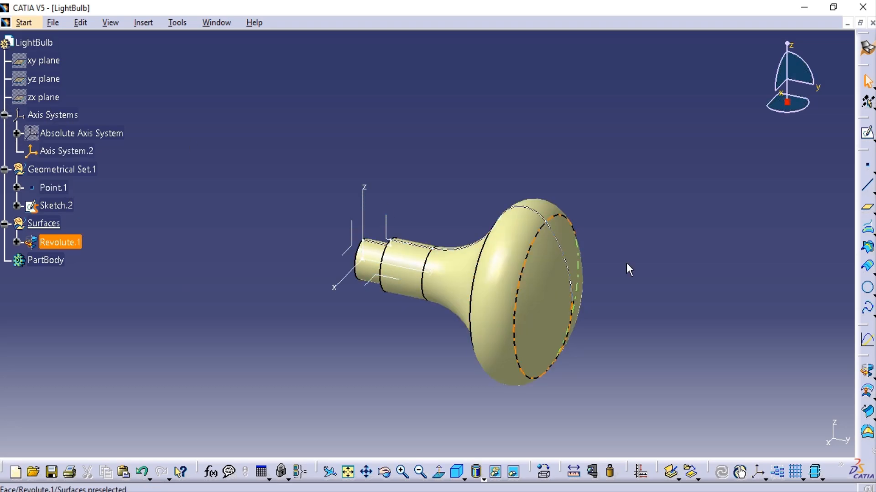
# Show the bulb in isometric view with shading without edges, and hide Sketch.2.
pyautogui.click(458, 472)
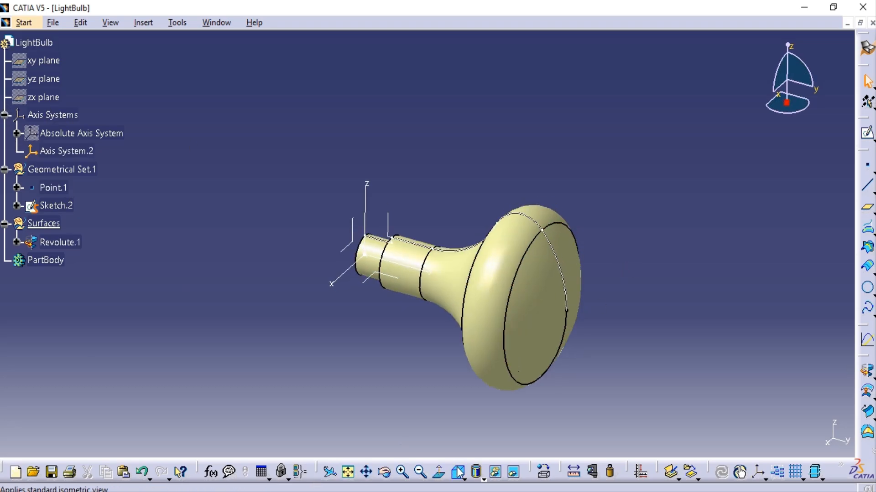
pyautogui.moveTo(517, 386)
pyautogui.mouseDown(button='middle')
pyautogui.moveTo(490, 317)
pyautogui.moveTo(467, 434)
pyautogui.mouseUp(button='middle')
pyautogui.click(483, 479)
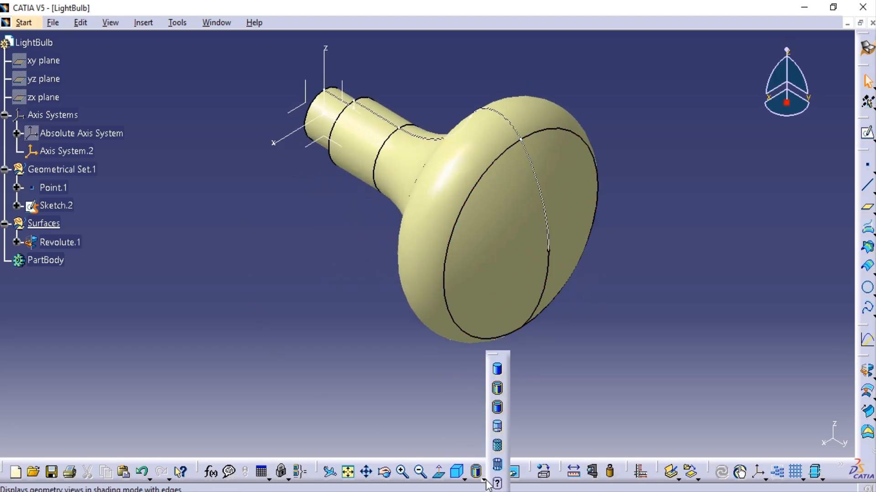
pyautogui.click(499, 370)
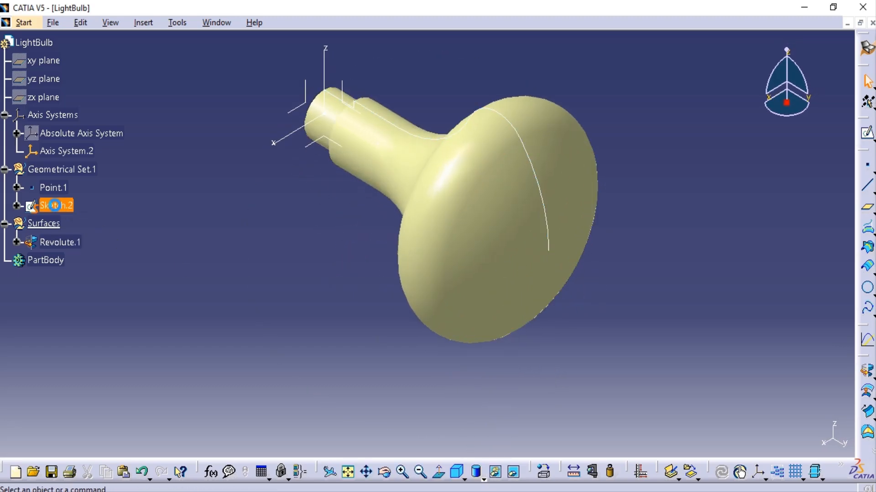
pyautogui.rightClick(55, 206)
pyautogui.click(105, 248)
pyautogui.moveTo(377, 346)
pyautogui.mouseDown(button='middle')
pyautogui.moveTo(354, 309)
pyautogui.moveTo(521, 381)
pyautogui.moveTo(411, 332)
pyautogui.moveTo(416, 246)
pyautogui.mouseUp(button='middle')
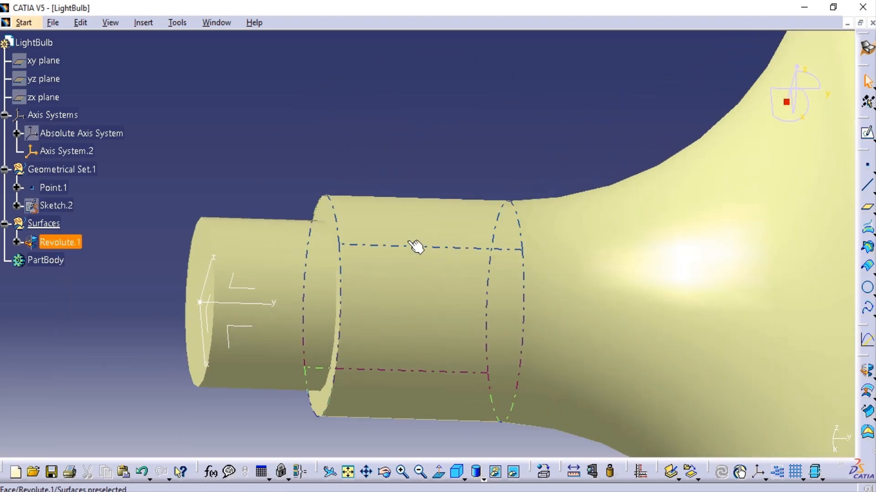
# Undock the law, surface creation and surface operations toolbars so they float over the model.
pyautogui.click(869, 336)
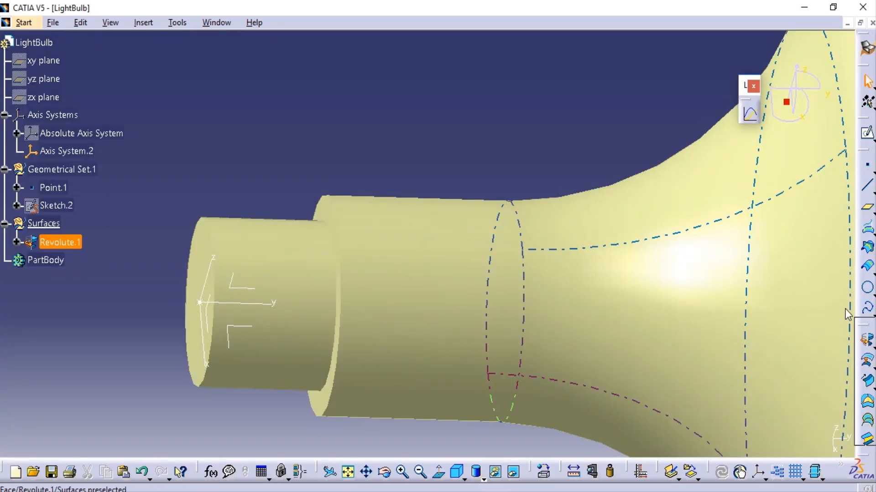
pyautogui.moveTo(845, 309); pyautogui.dragTo(632, 74)
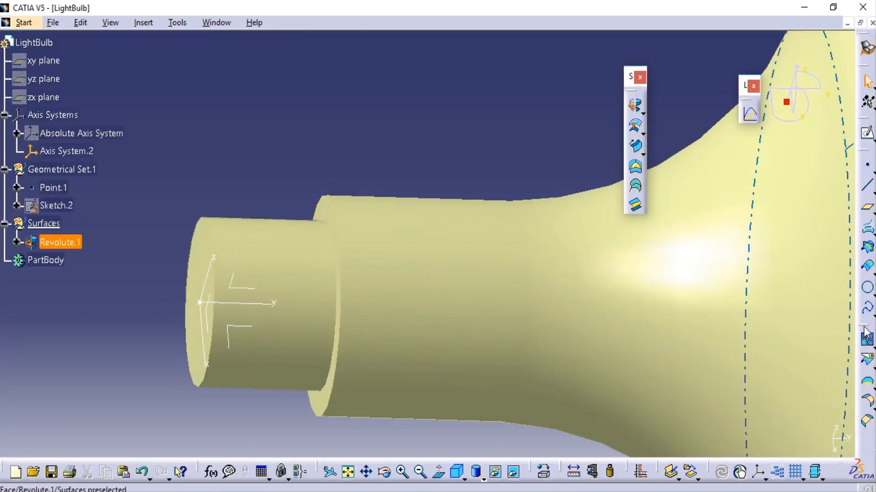
pyautogui.moveTo(865, 330); pyautogui.dragTo(700, 58)
# Join the faces of Revolute.1 into one surface, keeping the connexity and manifold checks on.
pyautogui.moveTo(596, 327); pyautogui.dragTo(340, 369, button='middle')
pyautogui.click(61, 242)
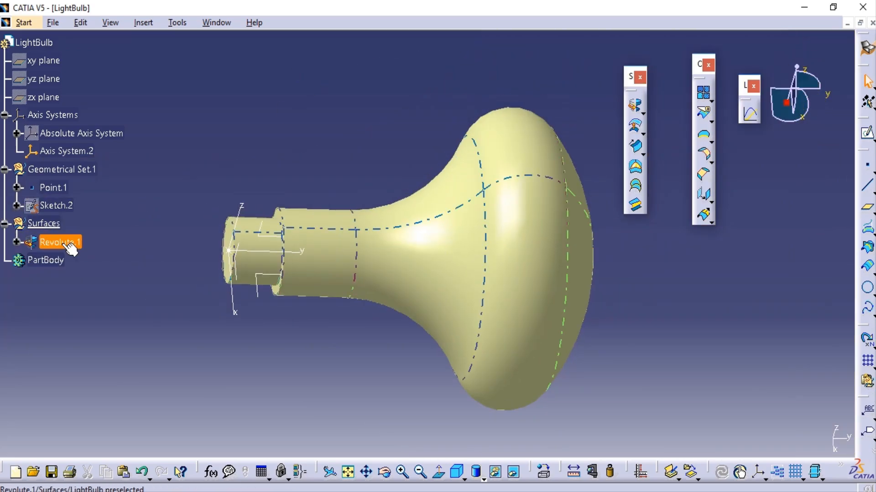
pyautogui.rightClick(64, 243)
pyautogui.click(207, 117)
pyautogui.click(703, 93)
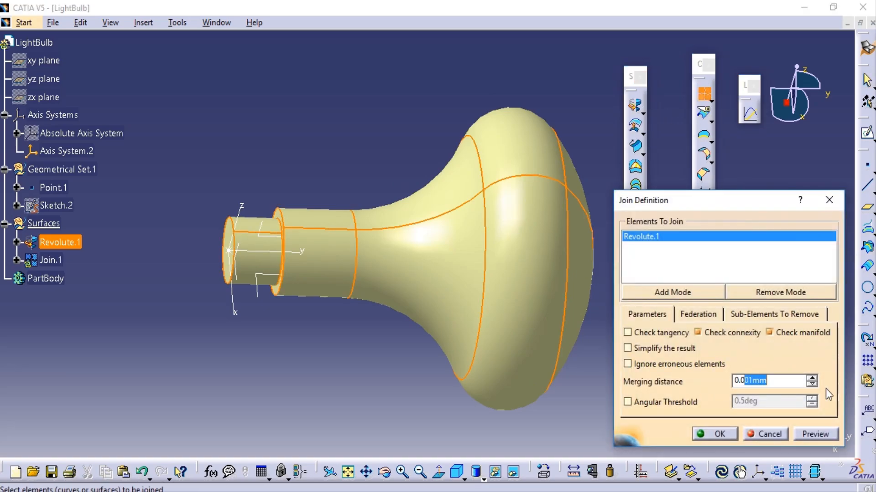
pyautogui.click(769, 434)
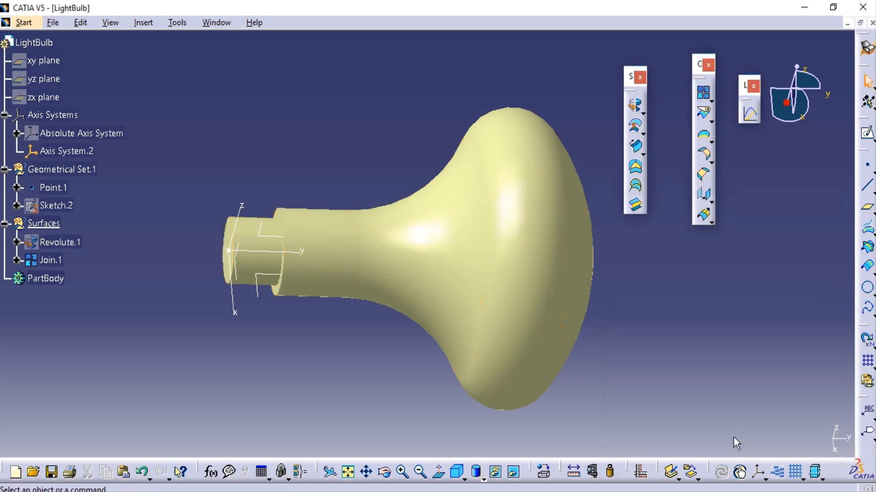
# Define PartBody as the work object and switch to the Part Design workbench.
pyautogui.moveTo(589, 390); pyautogui.dragTo(620, 369, button='middle')
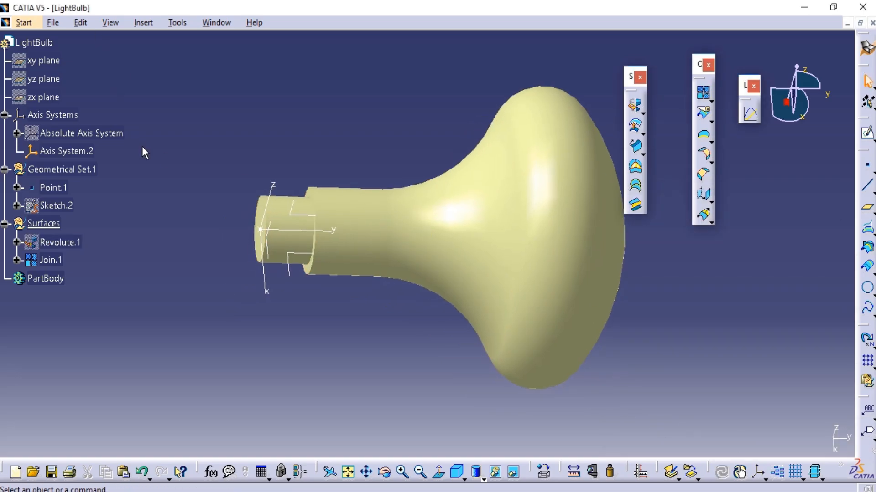
pyautogui.rightClick(51, 278)
pyautogui.click(106, 315)
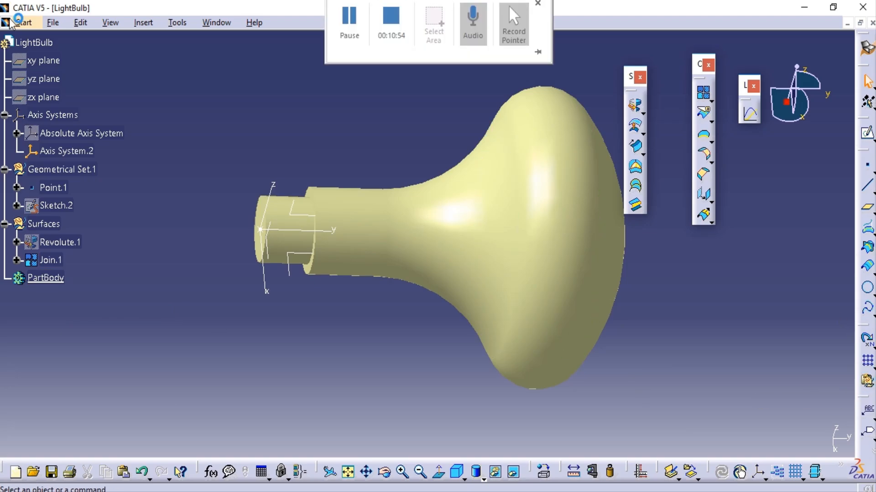
pyautogui.click(11, 22)
pyautogui.click(225, 48)
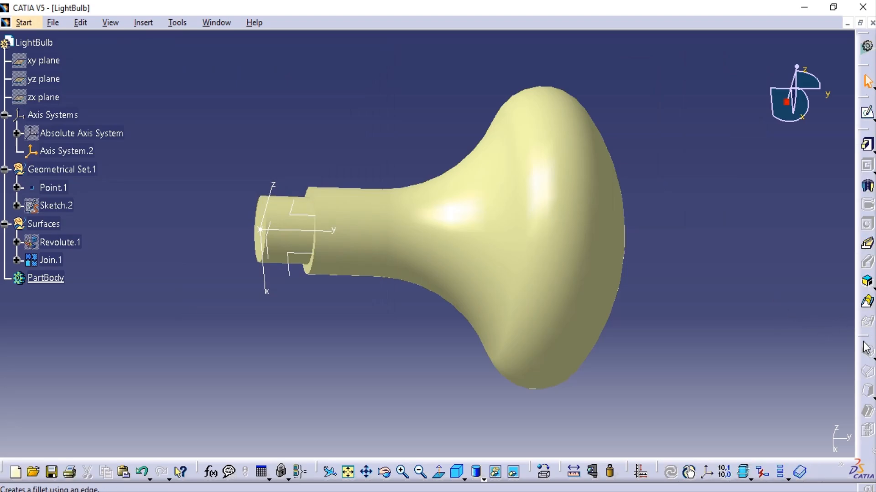
# Thicken the Join.1 surface outward into a solid with a first offset of 0.6 mm and a second offset of 0 mm.
pyautogui.click(866, 351)
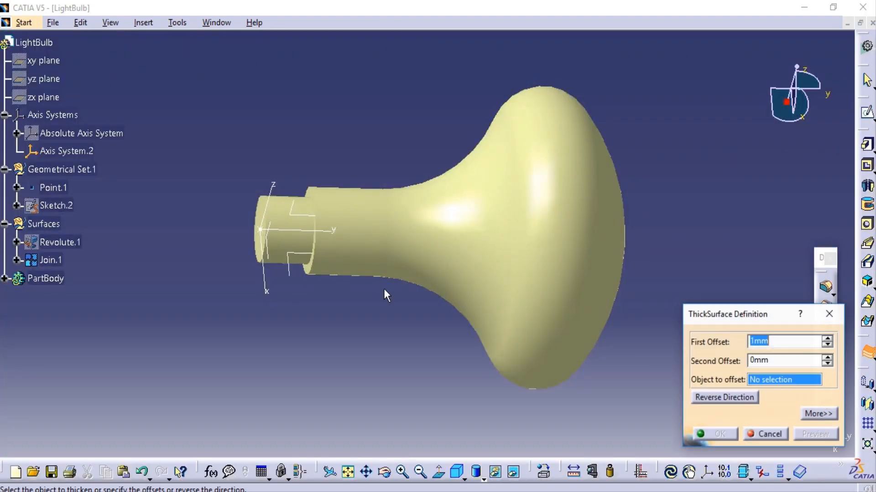
pyautogui.click(59, 259)
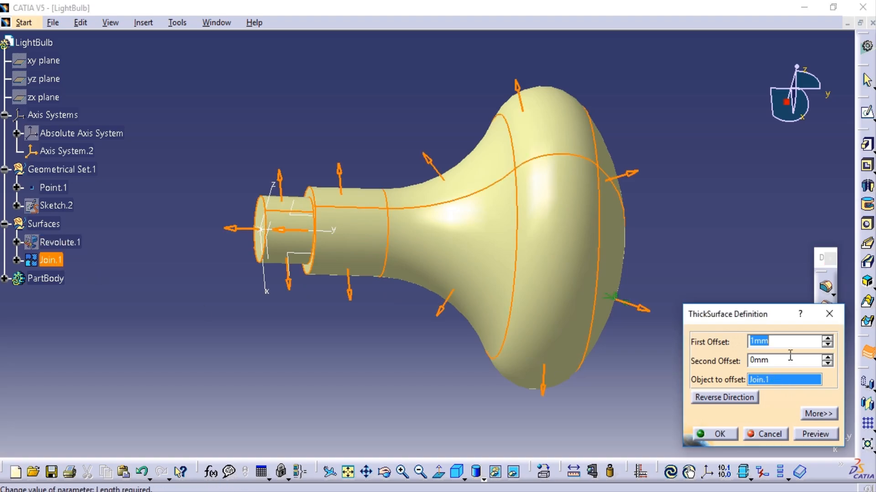
pyautogui.moveTo(771, 340); pyautogui.dragTo(597, 316)
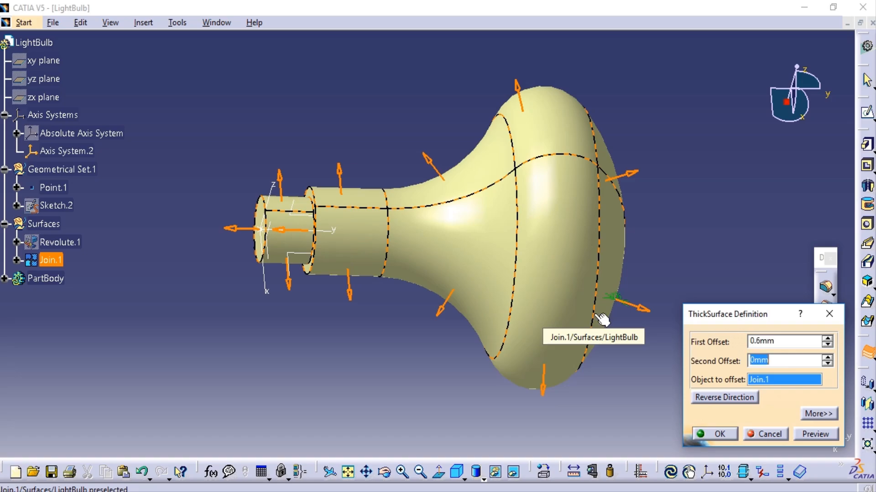
pyautogui.click(816, 433)
pyautogui.click(712, 434)
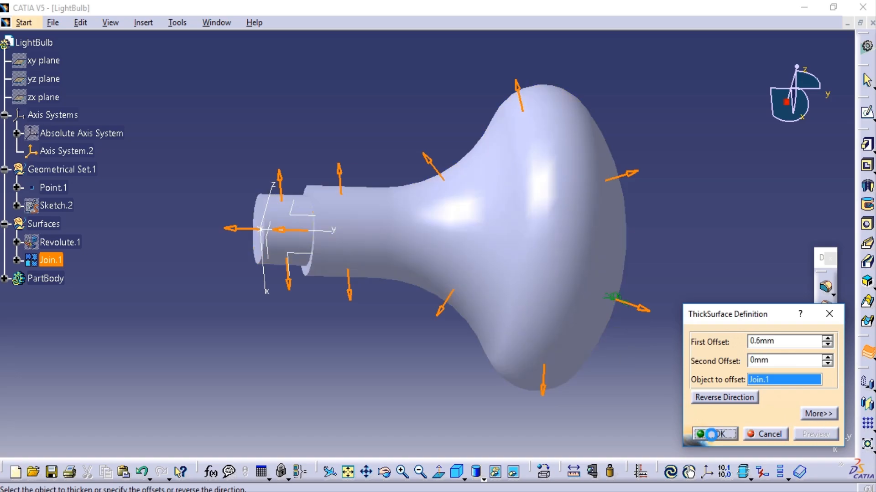
# Chamfer the outer circular edge at the closed end of the bulb's base with 3 mm length and 45 degree angle.
pyautogui.moveTo(572, 340); pyautogui.dragTo(607, 255, button='middle')
pyautogui.click(347, 94)
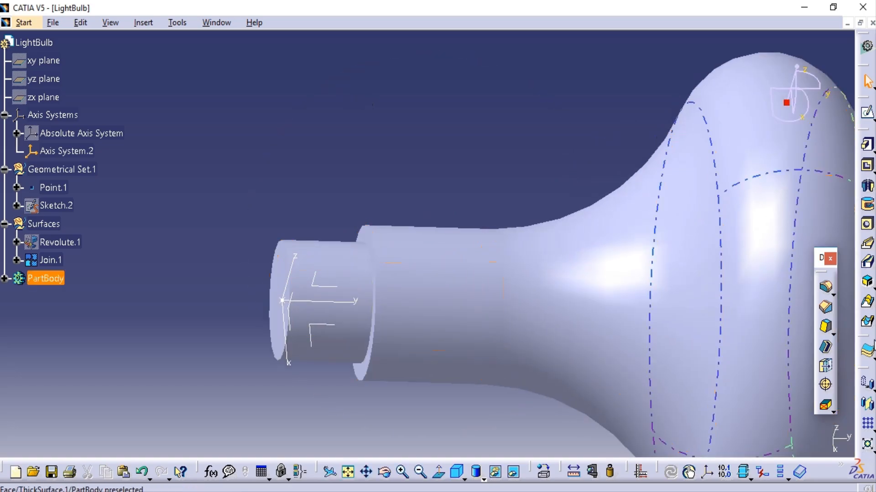
pyautogui.click(825, 307)
pyautogui.click(278, 246)
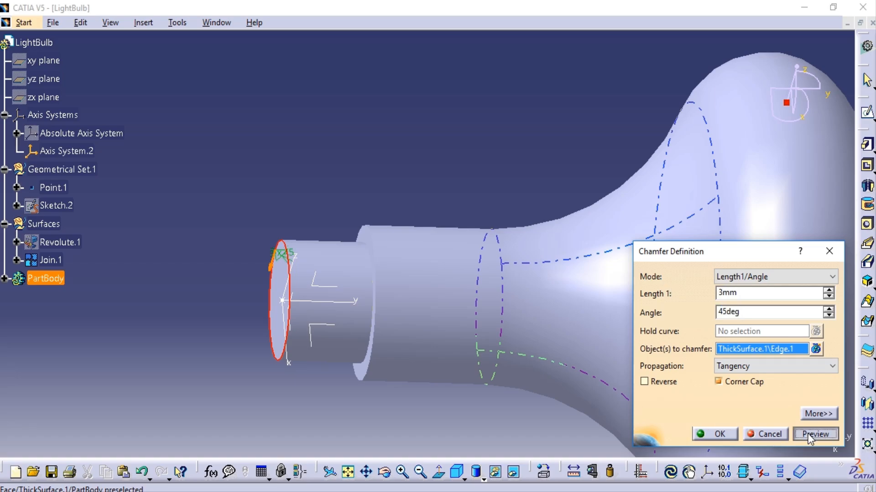
pyautogui.click(713, 432)
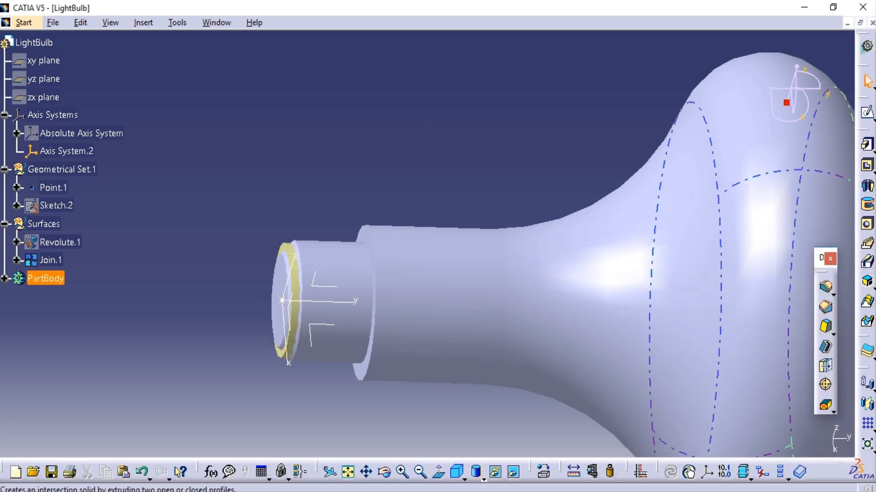
# Chamfer the outer edge of the neck's step shoulder with 4 mm length and 45 degree angle.
pyautogui.click(826, 310)
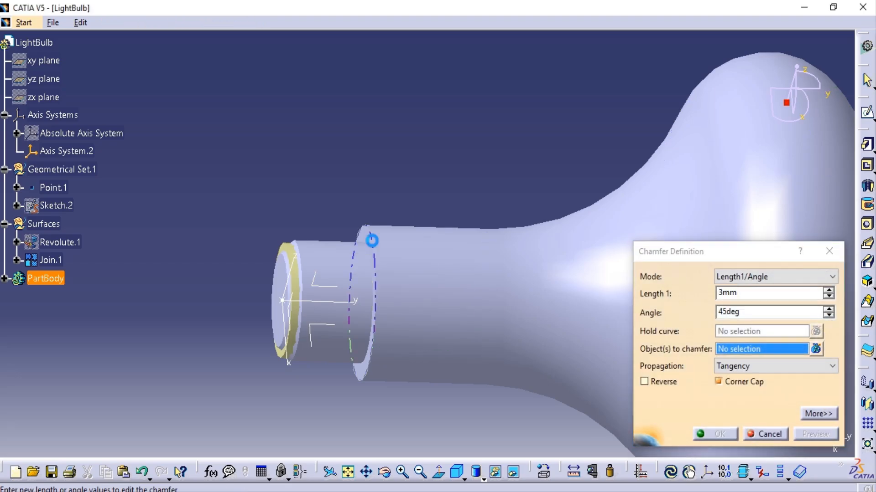
pyautogui.click(370, 239)
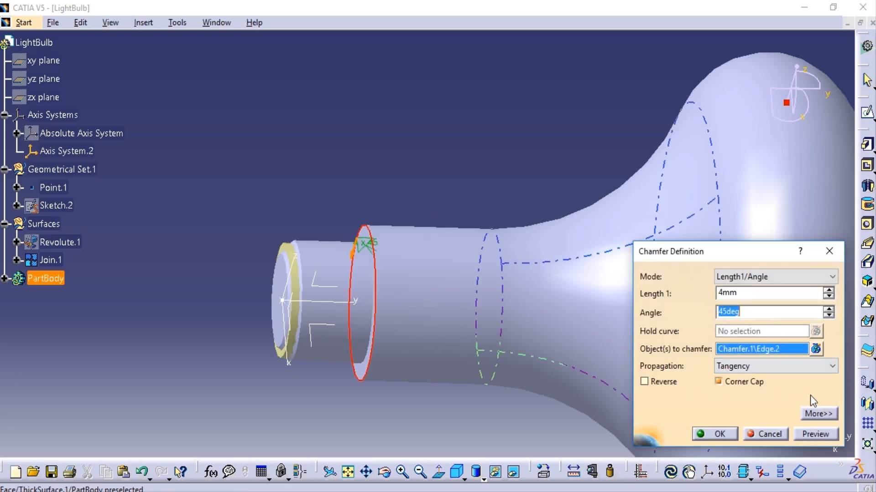
pyautogui.click(713, 433)
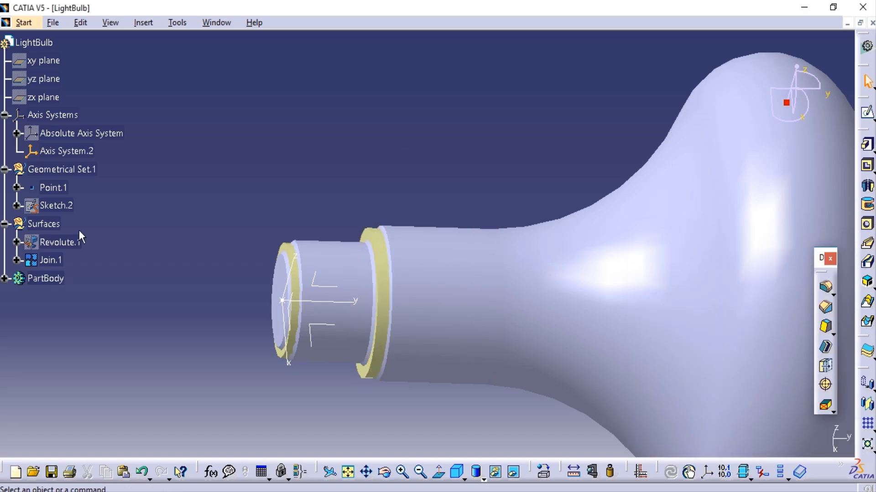
# Hide the Join.1 surface and inspect the chamfered solid bulb from different angles.
pyautogui.rightClick(59, 261)
pyautogui.click(87, 259)
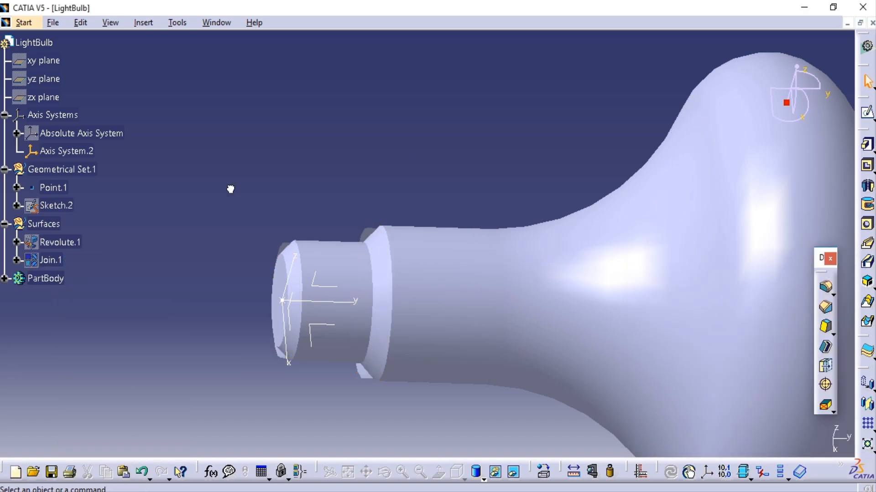
pyautogui.moveTo(280, 226); pyautogui.dragTo(441, 260, button='middle')
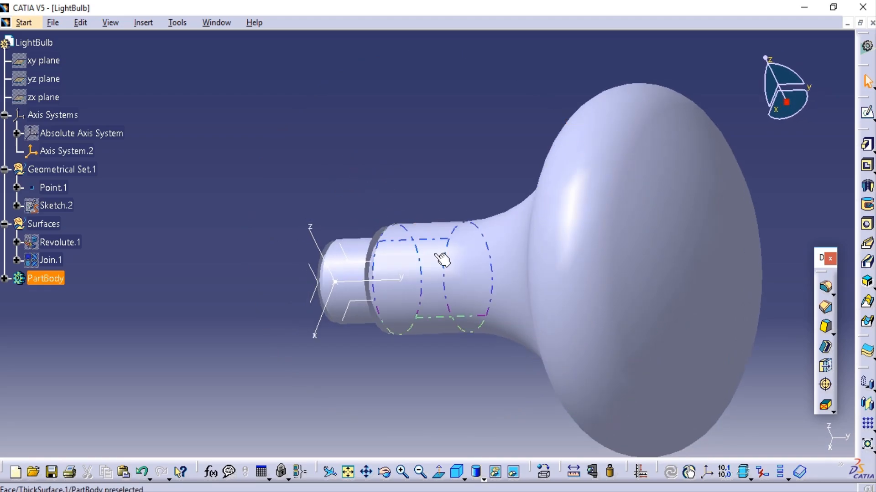
pyautogui.click(348, 473)
pyautogui.moveTo(558, 335); pyautogui.dragTo(550, 226, button='middle')
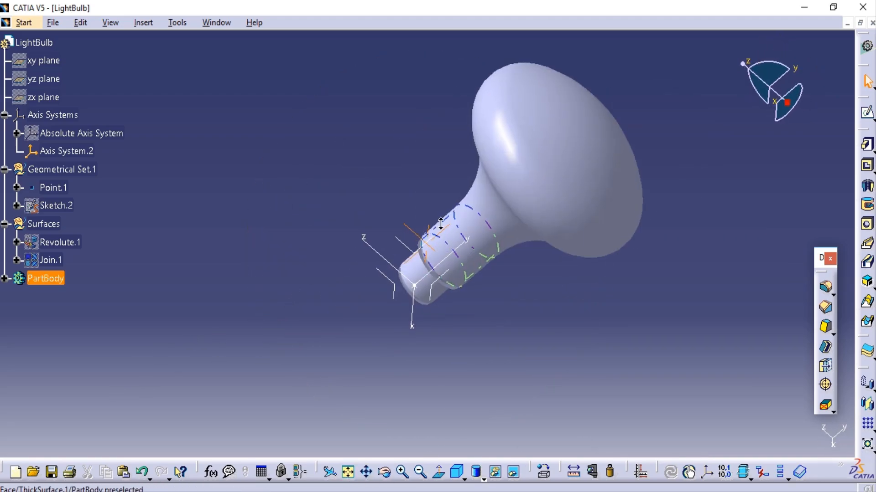